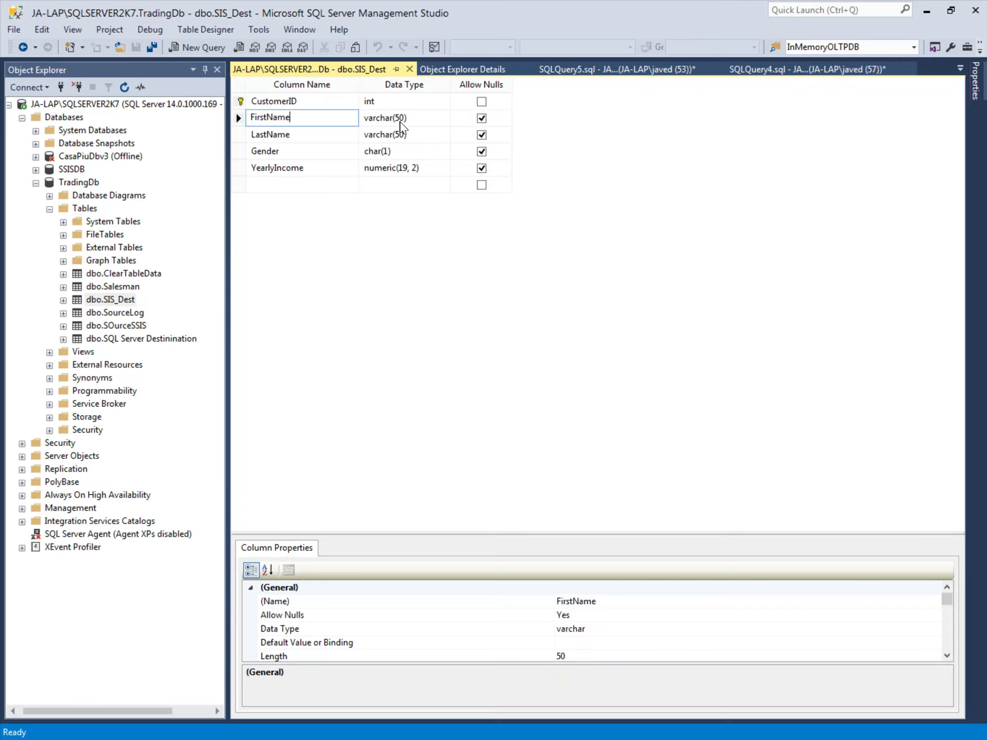
Step: Review the LastName, Gender and YearlyIncome columns in the SIS_Dest table design, then switch to the SSIS package in Visual Studio
{"action": "left_click", "coordinate": [275, 135]}
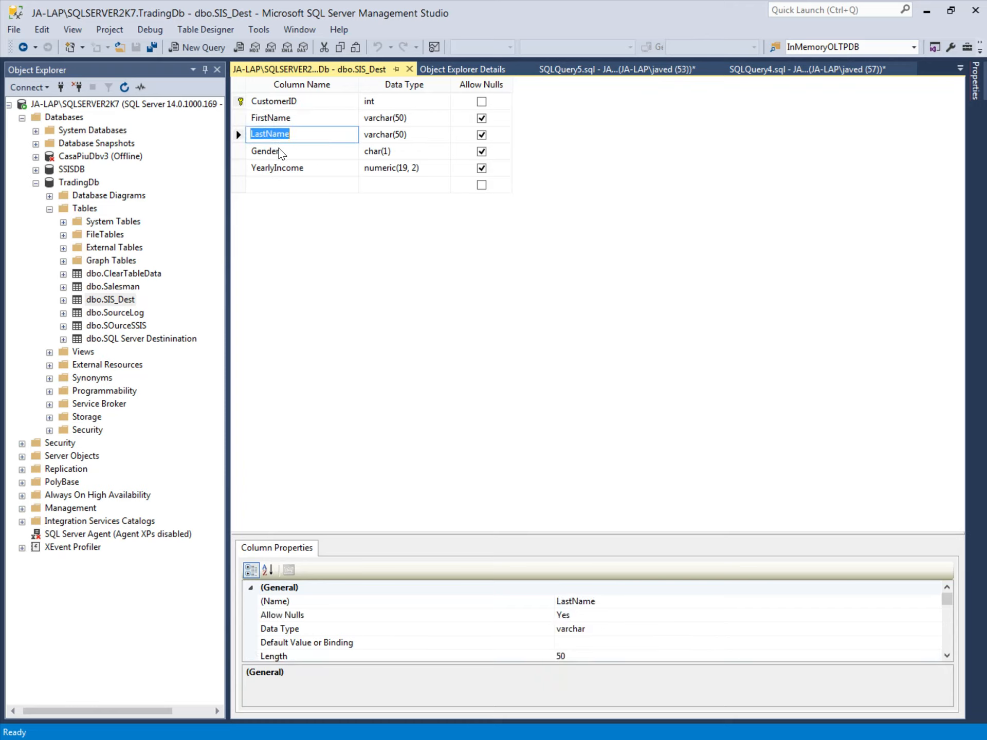
{"action": "key", "text": "Down"}
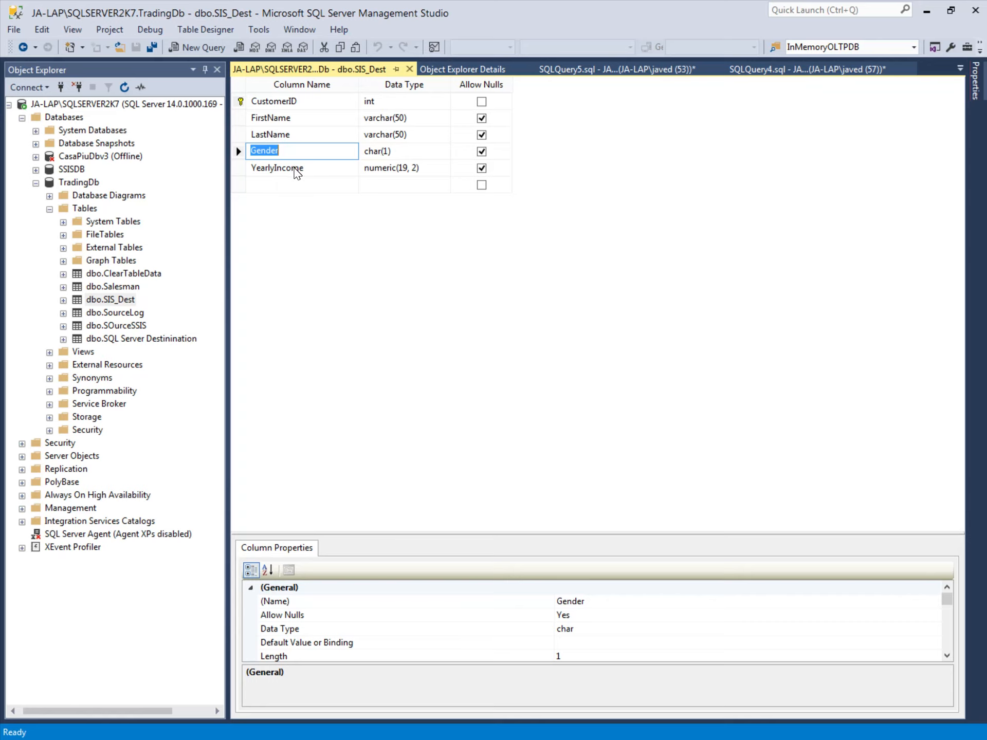
{"action": "key", "text": "Down"}
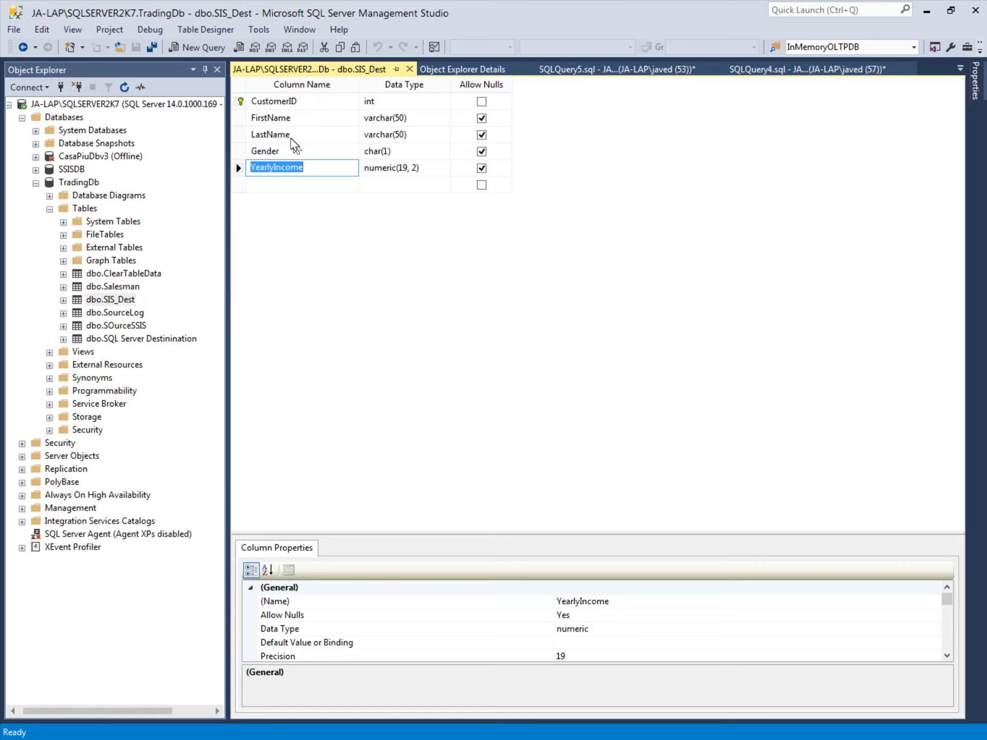
{"action": "left_click", "coordinate": [609, 277]}
{"action": "left_click", "coordinate": [409, 69]}
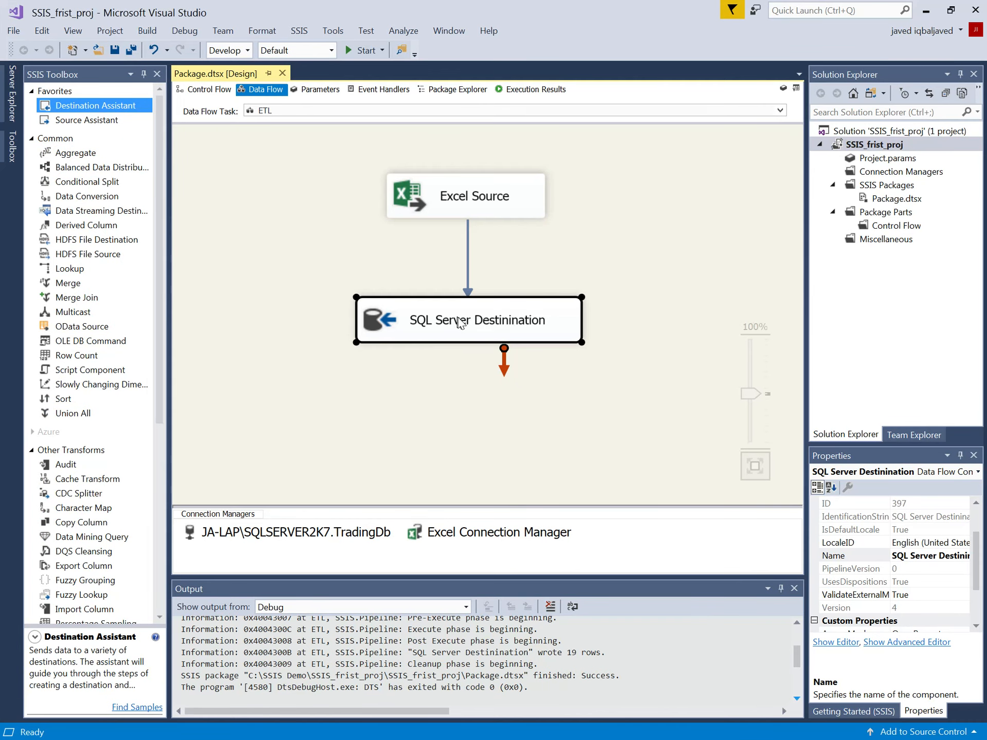
Step: Edit the SQL Server Destinination component and set its target table to [dbo].[SIS_Dest]
{"action": "right_click", "coordinate": [467, 324]}
{"action": "left_click", "coordinate": [478, 324]}
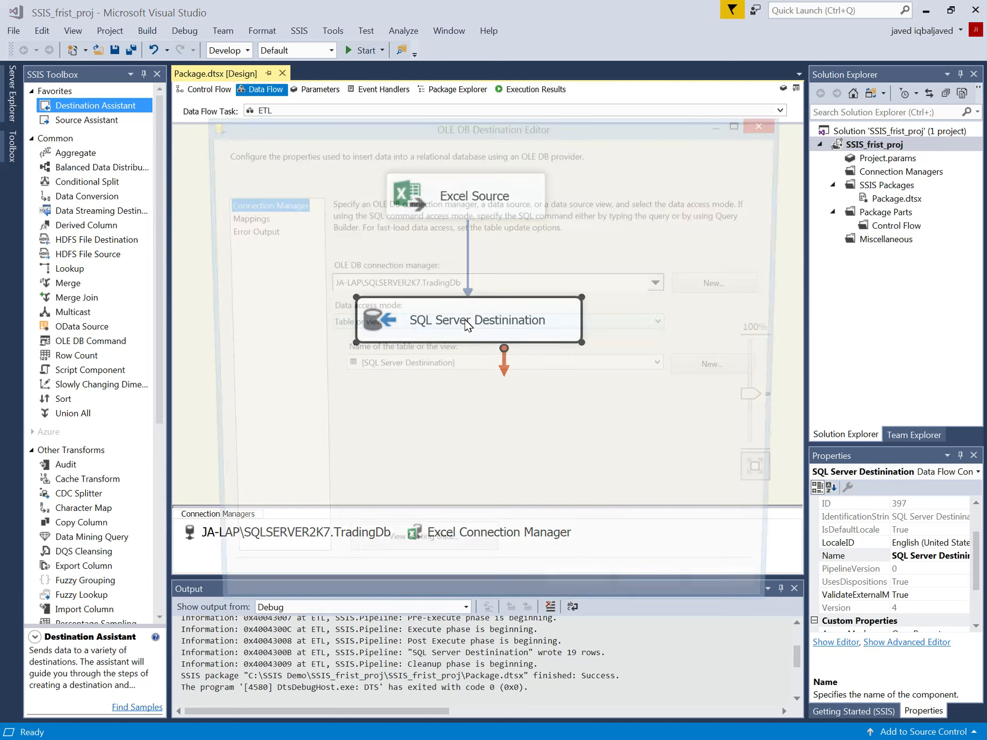
{"action": "left_click", "coordinate": [447, 368]}
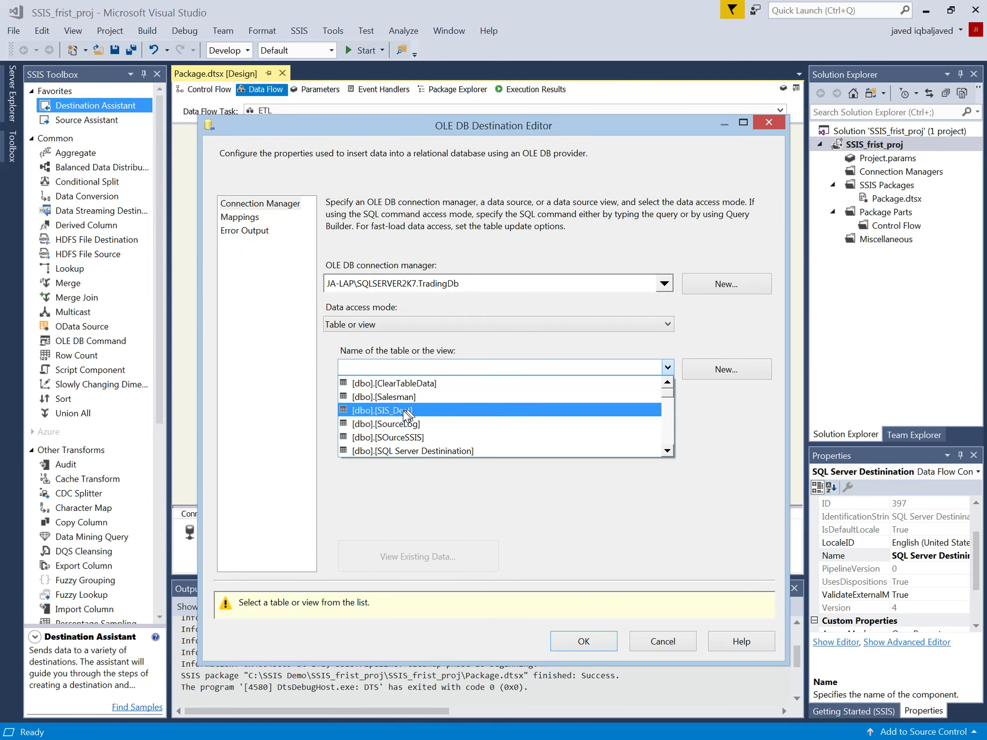
{"action": "left_click", "coordinate": [405, 410]}
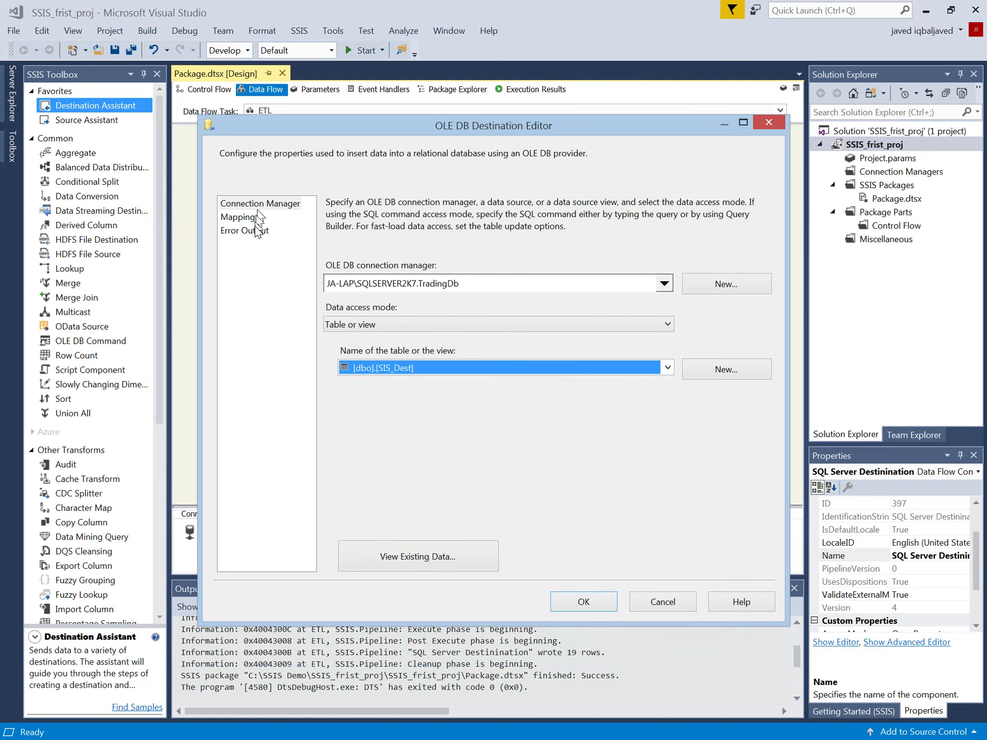
Step: In the destination's column mappings, map the CustomerKey input column to the CustomerID destination column
{"action": "left_click", "coordinate": [240, 217]}
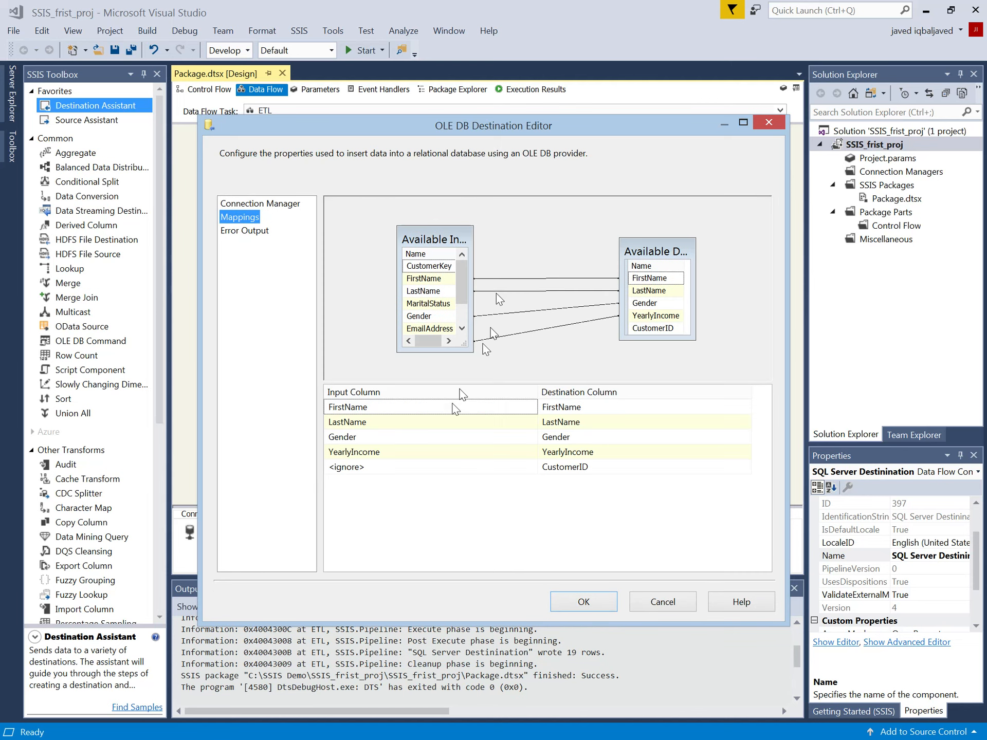
{"action": "left_click", "coordinate": [597, 406]}
{"action": "left_click", "coordinate": [425, 425]}
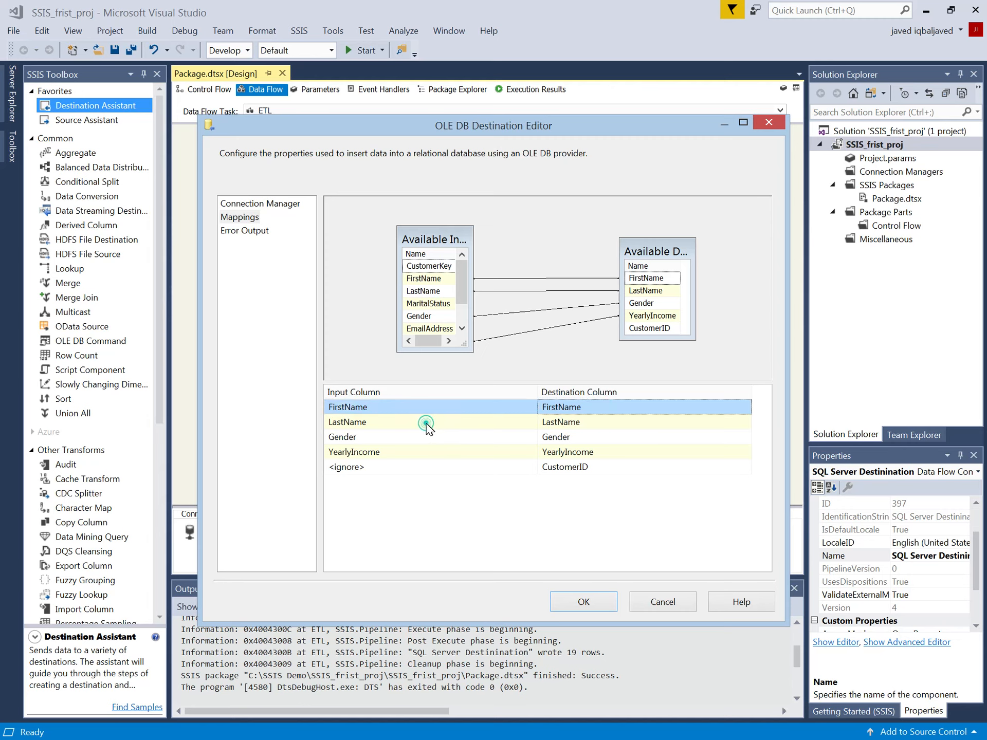
{"action": "left_click", "coordinate": [448, 467]}
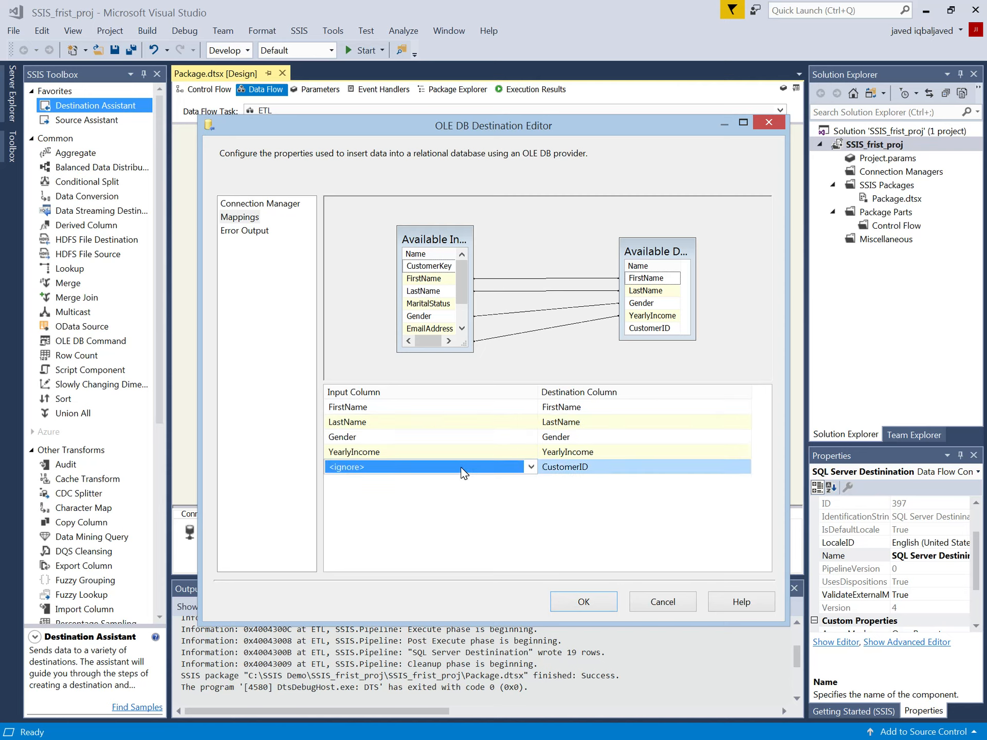
{"action": "left_click", "coordinate": [460, 467]}
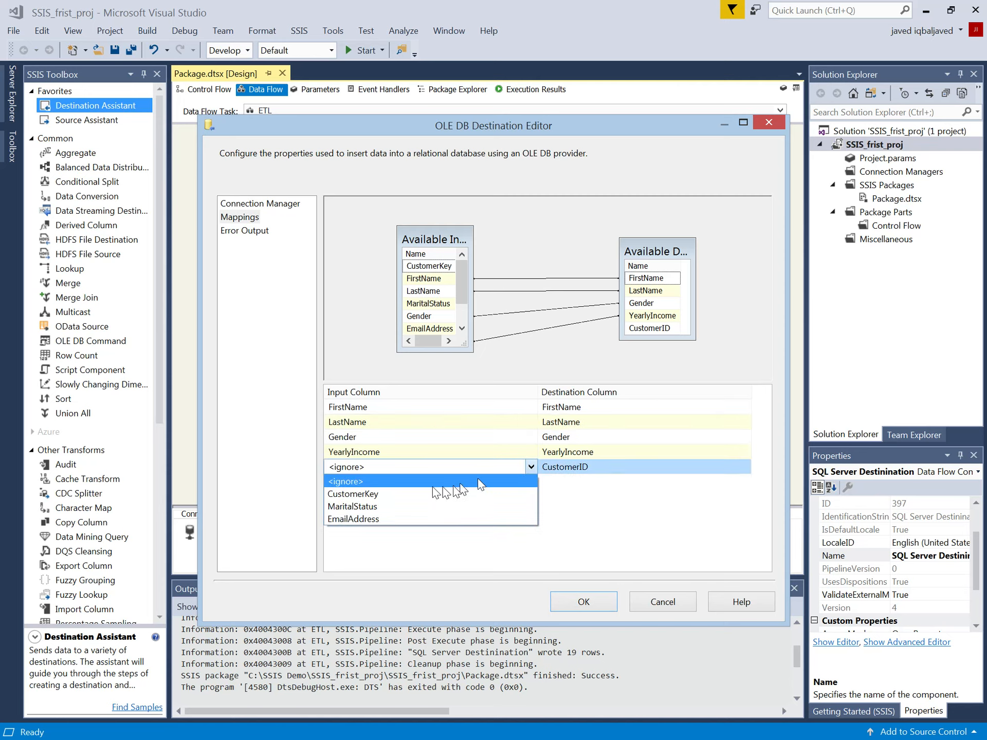
{"action": "left_click", "coordinate": [375, 494]}
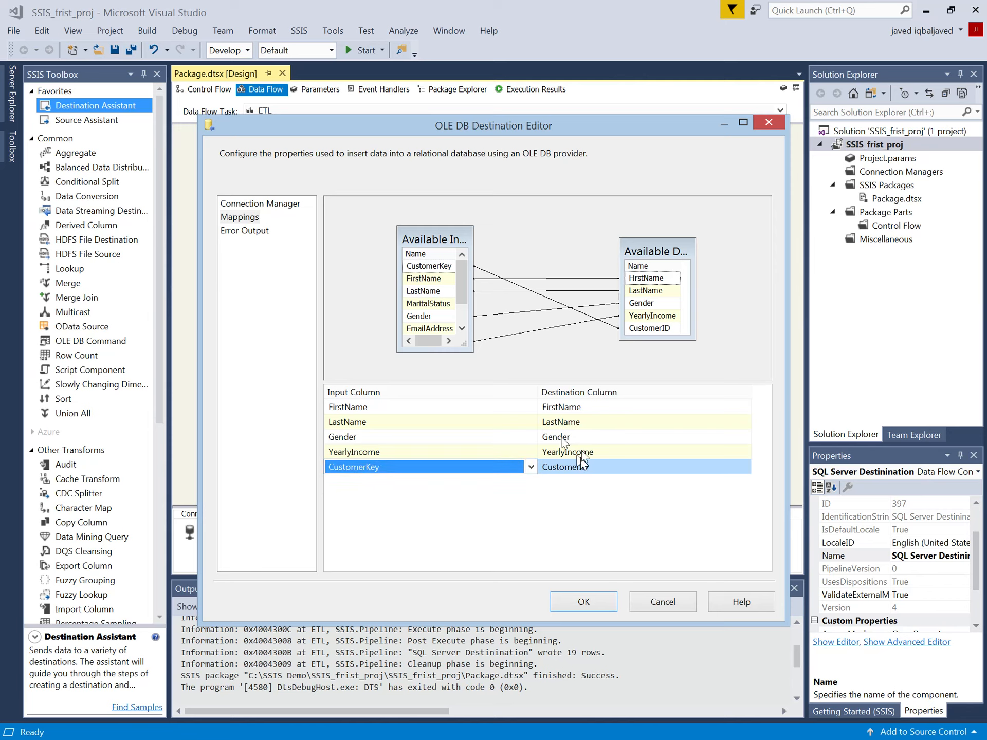
Step: Check the input column choices for the CustomerID and Gender mappings, then apply the destination settings
{"action": "left_click", "coordinate": [530, 467]}
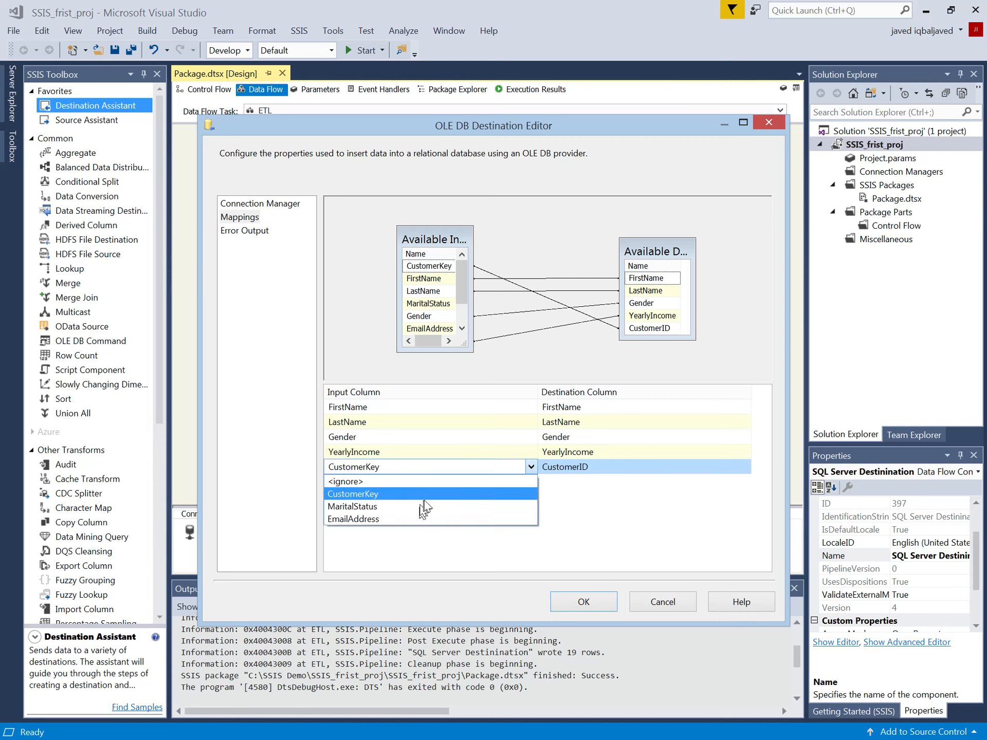
{"action": "left_click", "coordinate": [600, 451]}
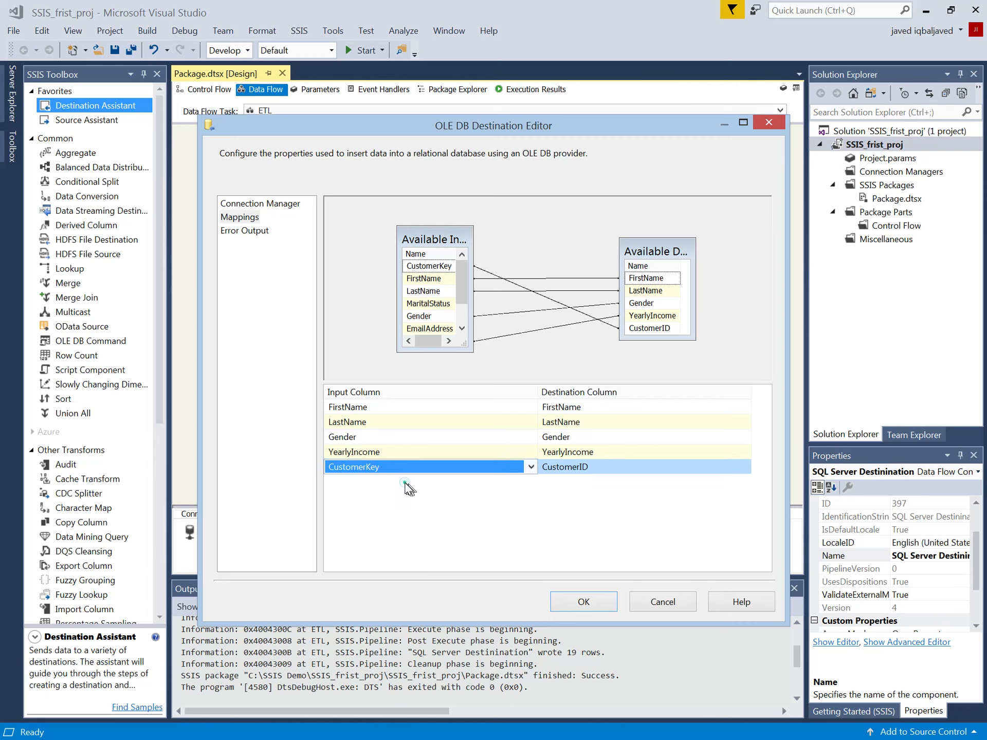
{"action": "left_click", "coordinate": [412, 436]}
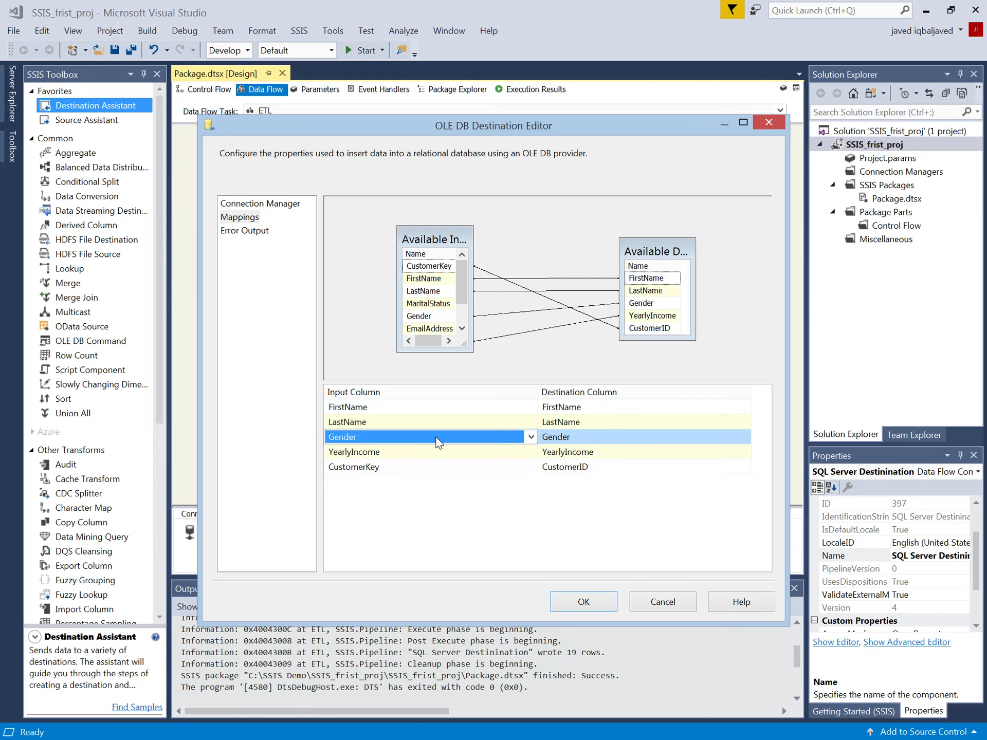
{"action": "left_click", "coordinate": [436, 436]}
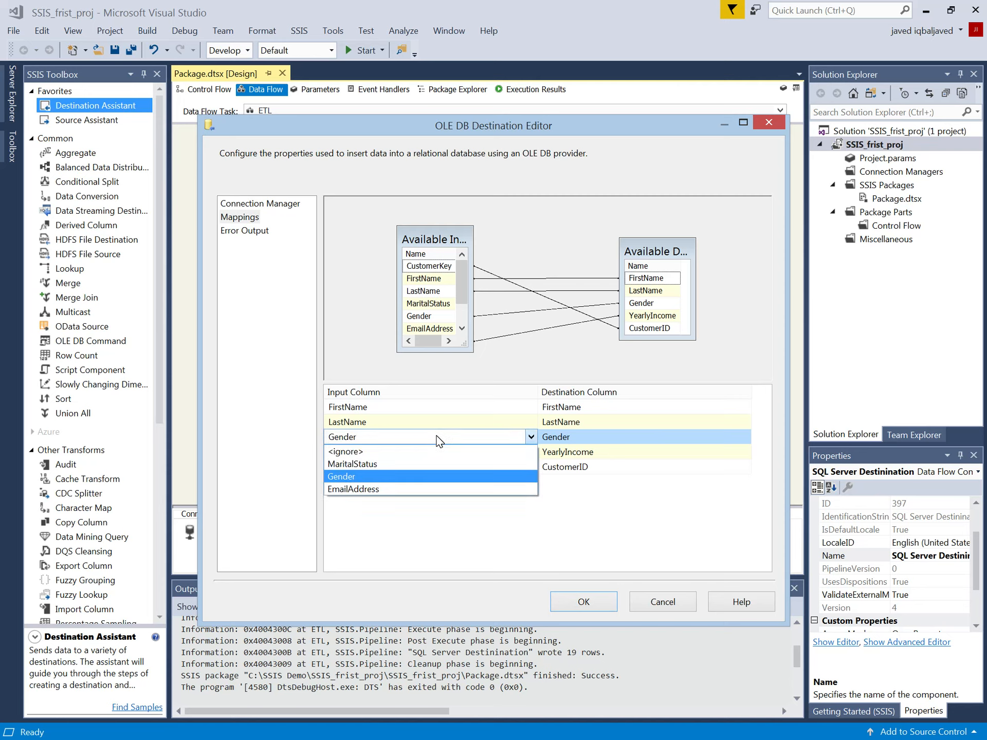
{"action": "left_click", "coordinate": [435, 438]}
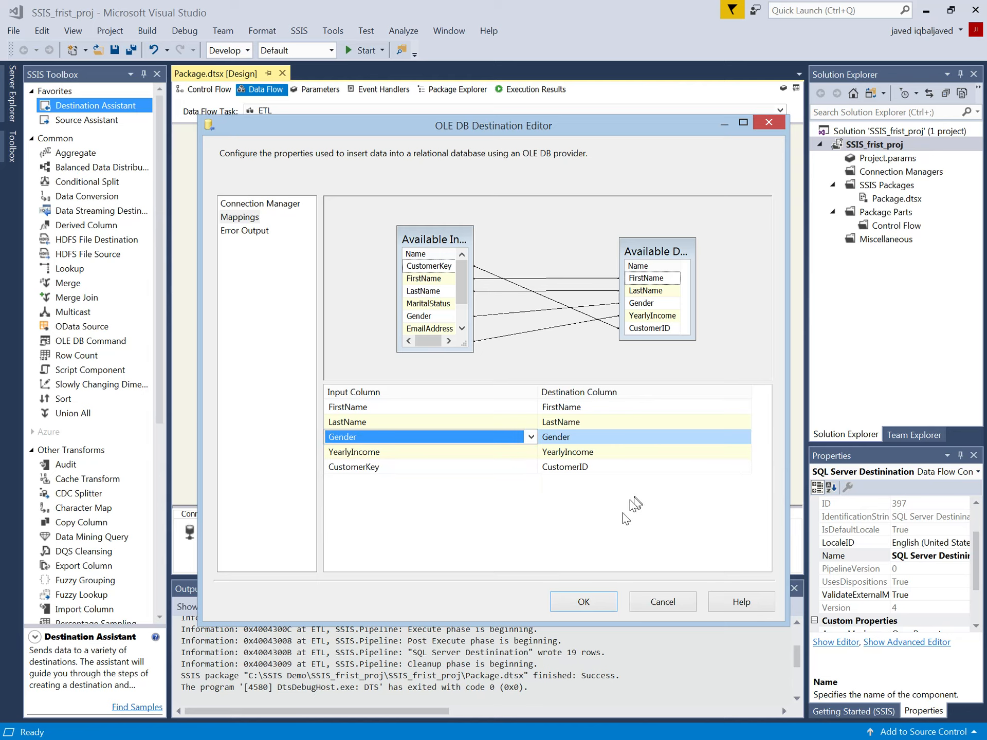
{"action": "left_click", "coordinate": [595, 604]}
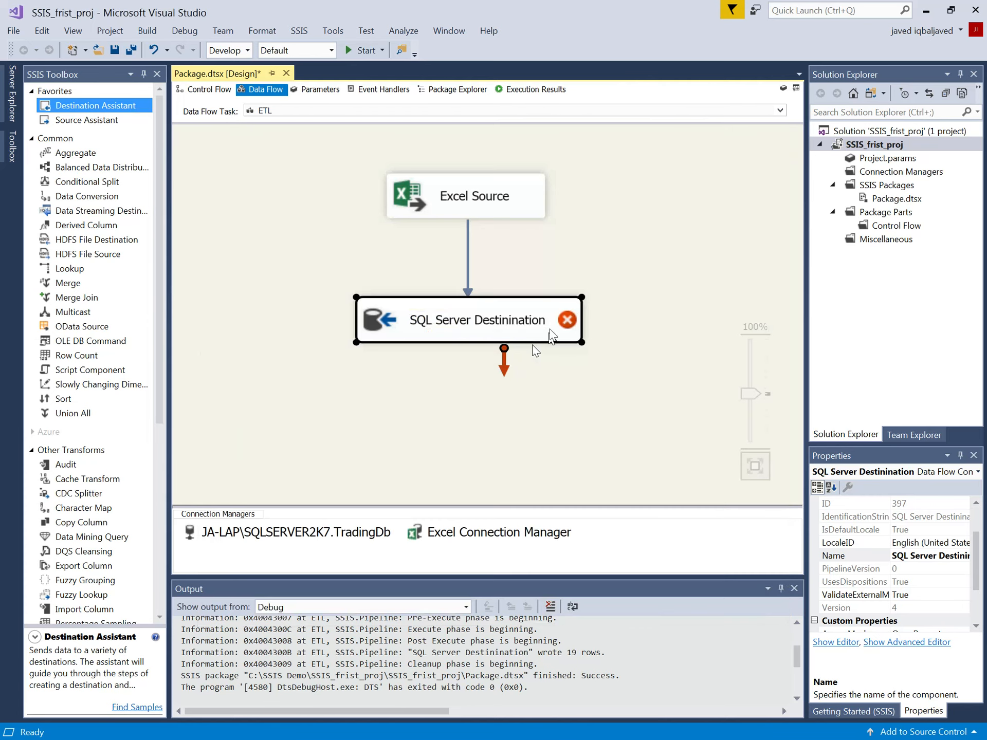
Step: Examine the validation error on the SQL Server Destinination component and compare it with the Excel Source
{"action": "mouse_move", "coordinate": [566, 329]}
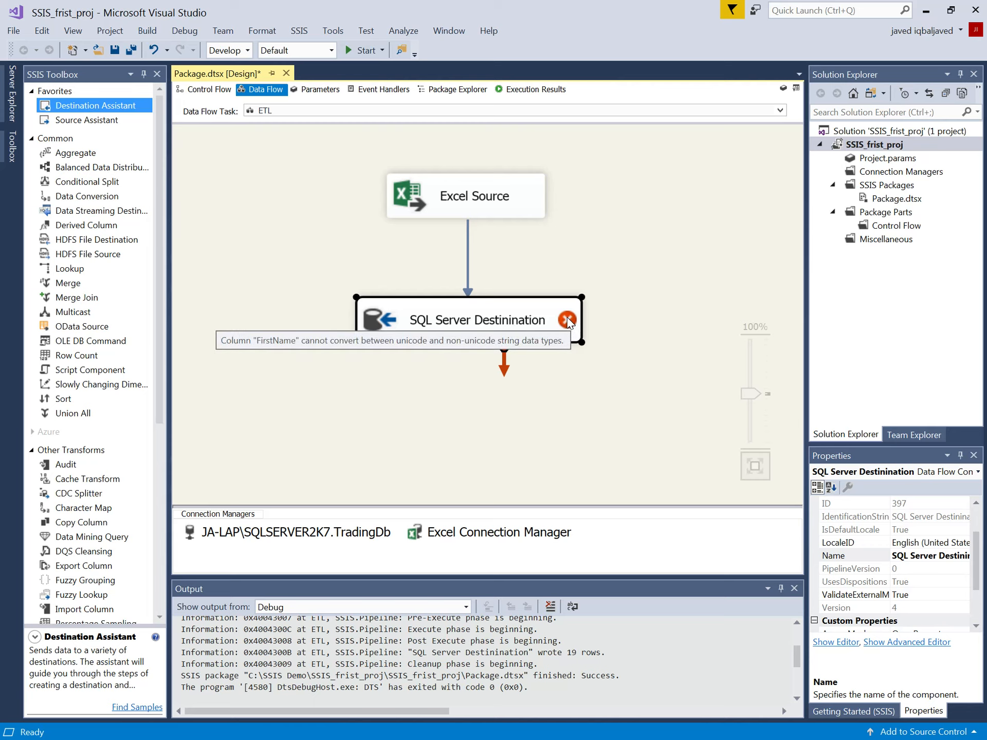
{"action": "left_click", "coordinate": [489, 198]}
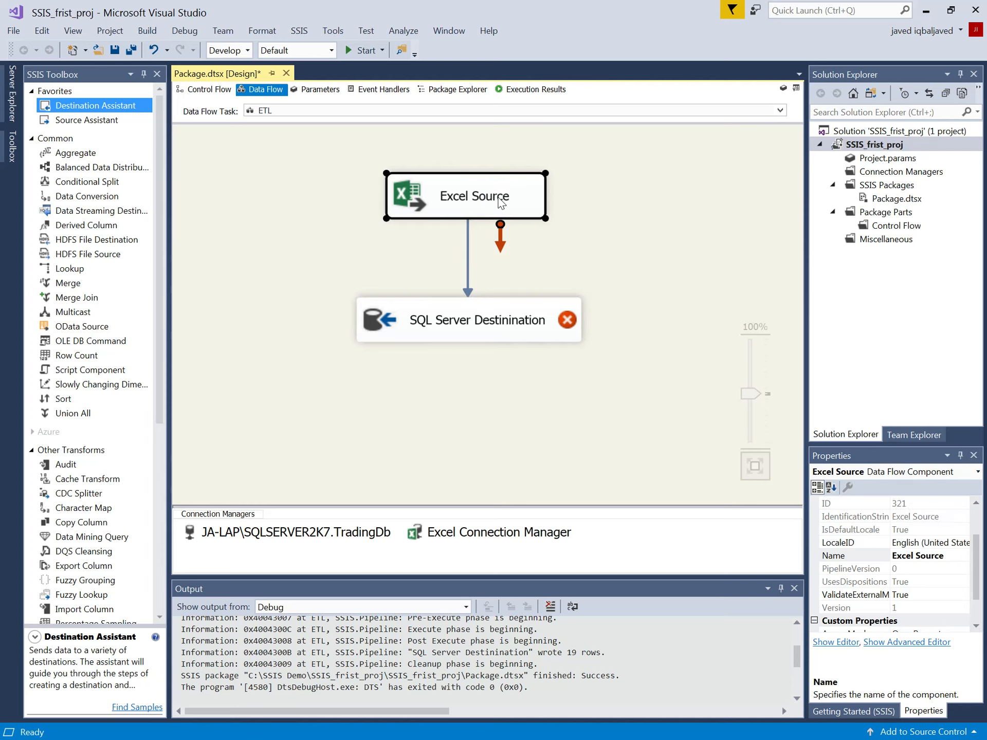
{"action": "left_click", "coordinate": [514, 325]}
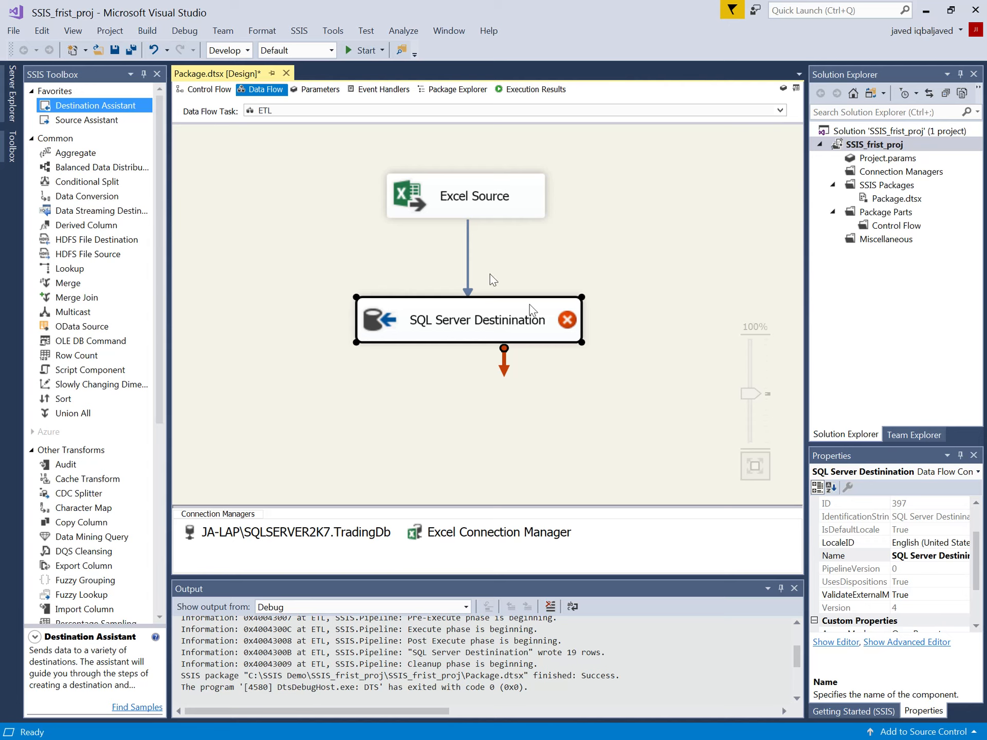
{"action": "left_click", "coordinate": [507, 271]}
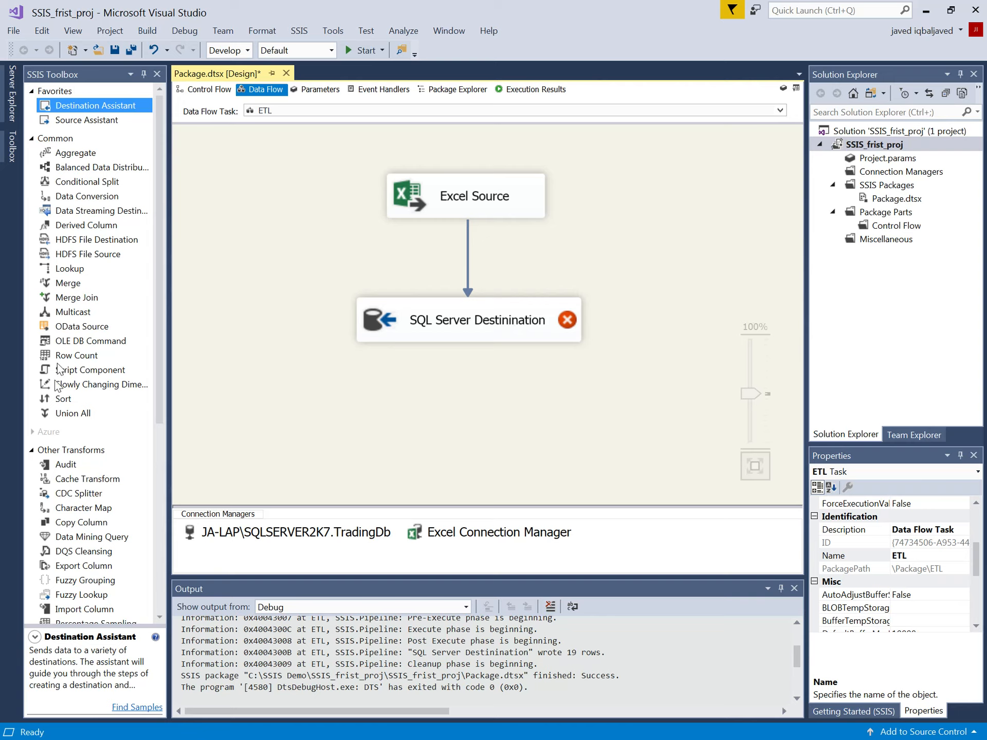
Step: Add a Data Conversion transformation to the data flow and delete the path from Excel Source to SQL Server Destinination
{"action": "left_click", "coordinate": [82, 198]}
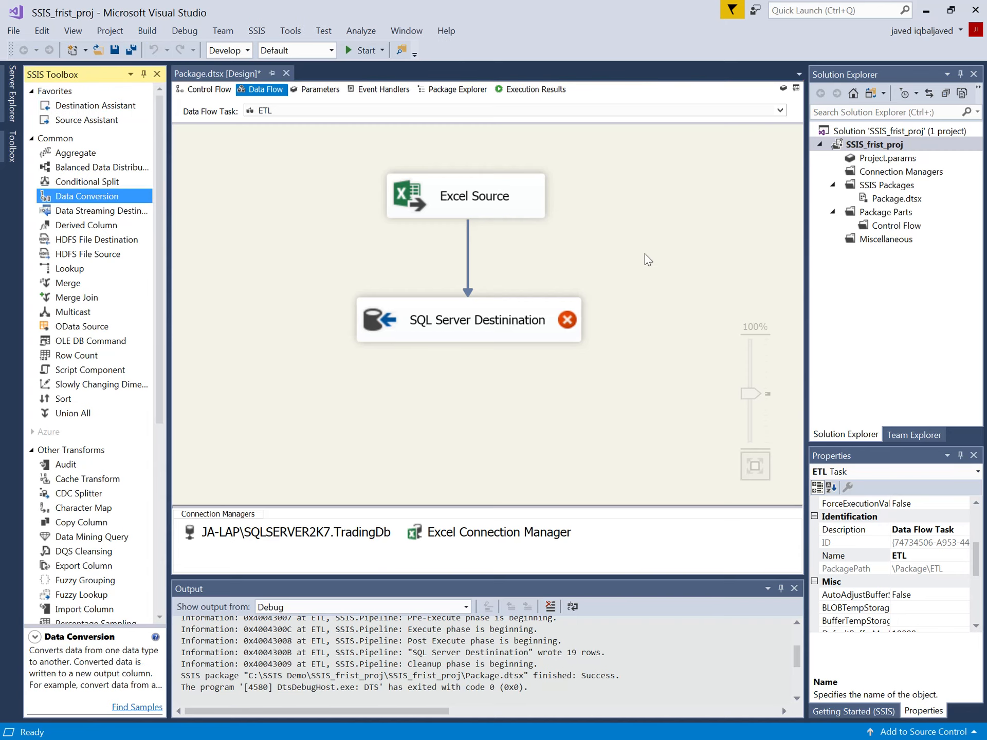
{"action": "left_click_drag", "start_coordinate": [98, 202], "coordinate": [546, 254]}
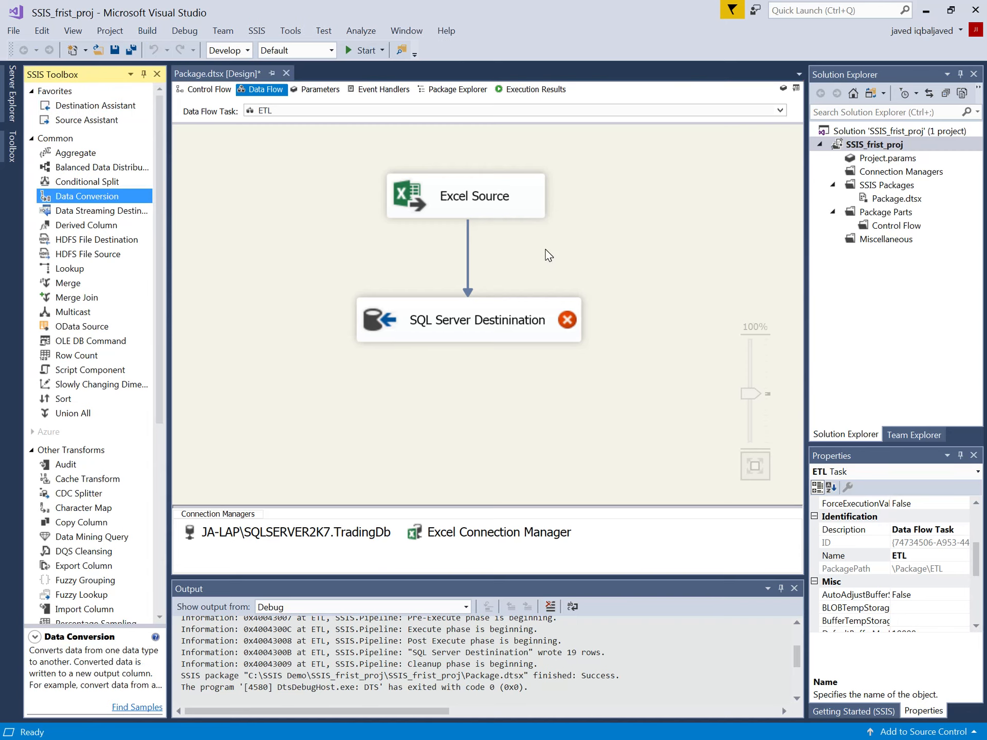
{"action": "left_click", "coordinate": [468, 264]}
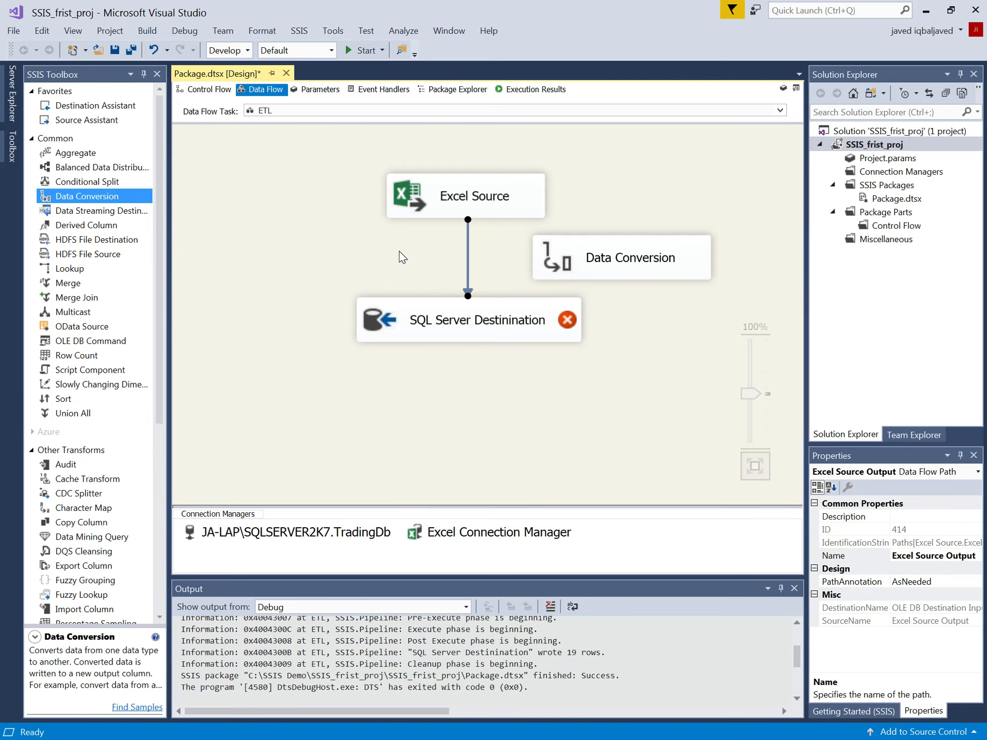
{"action": "key", "text": "Delete"}
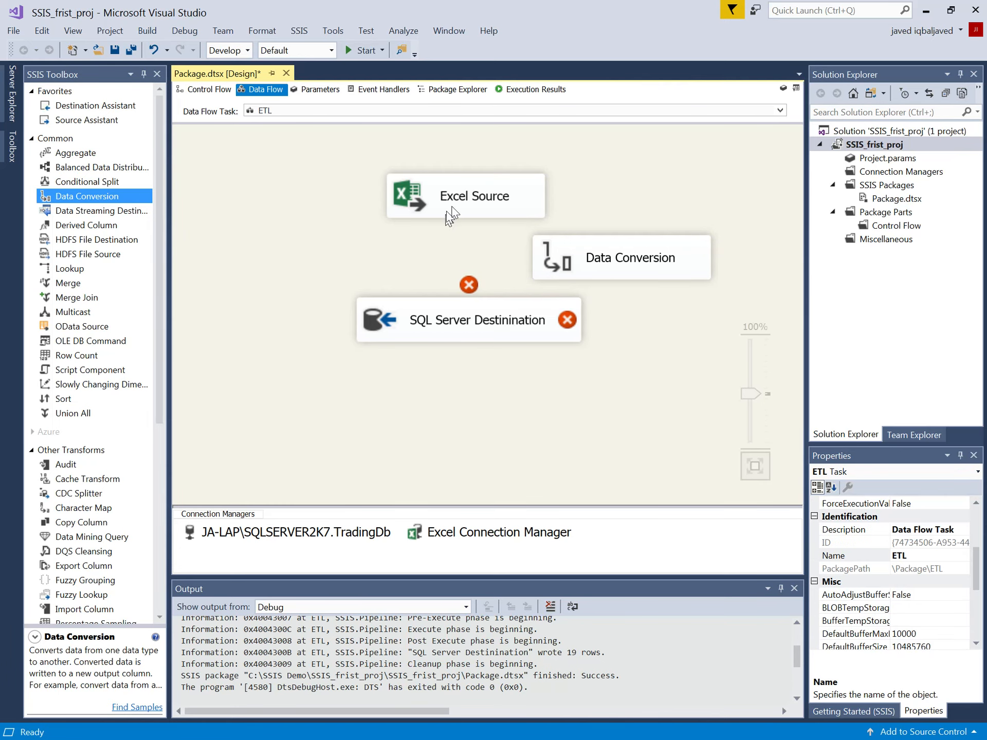
Step: Move Excel Source up and away from the destination, and connect its output to the Data Conversion transformation
{"action": "left_click_drag", "start_coordinate": [445, 210], "coordinate": [389, 169]}
{"action": "left_click_drag", "start_coordinate": [422, 205], "coordinate": [600, 262]}
{"action": "left_click", "coordinate": [636, 265]}
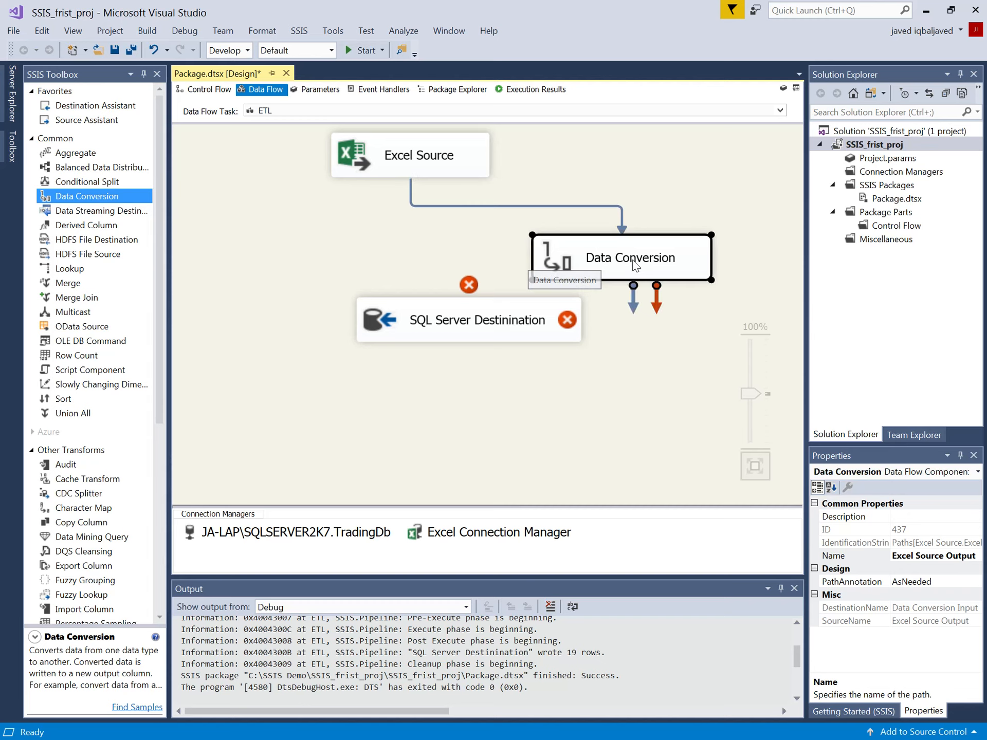
Step: Edit the Data Conversion transformation and include the CustomerKey, FirstName, LastName, Gender and YearlyIncome input columns
{"action": "right_click", "coordinate": [634, 262]}
{"action": "left_click", "coordinate": [658, 268]}
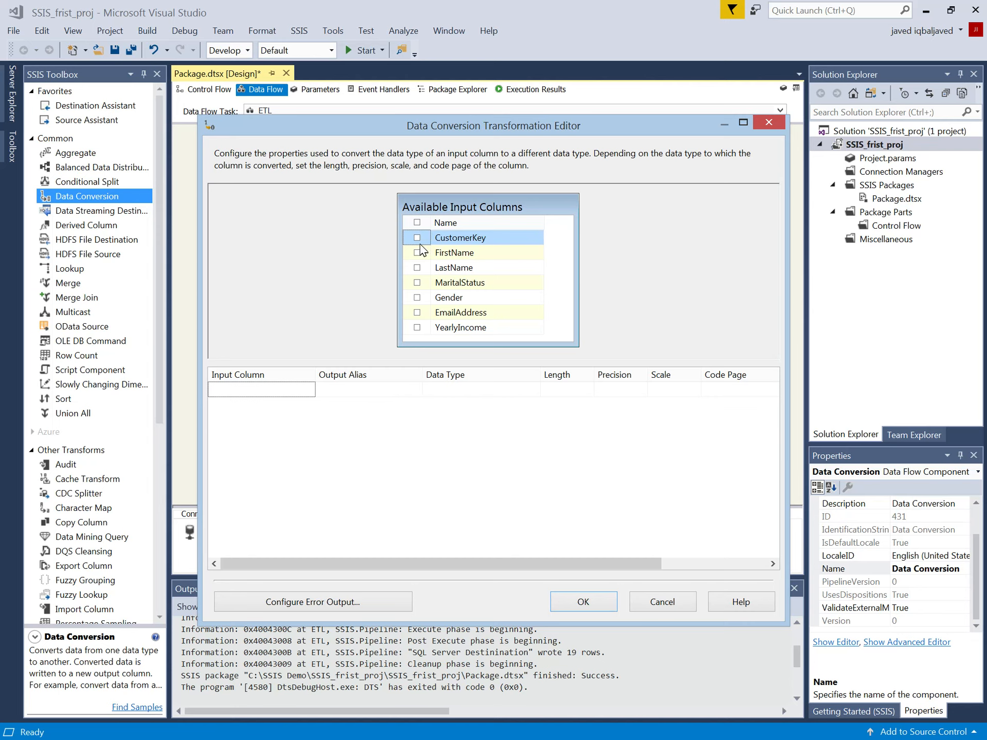
{"action": "left_click", "coordinate": [416, 238]}
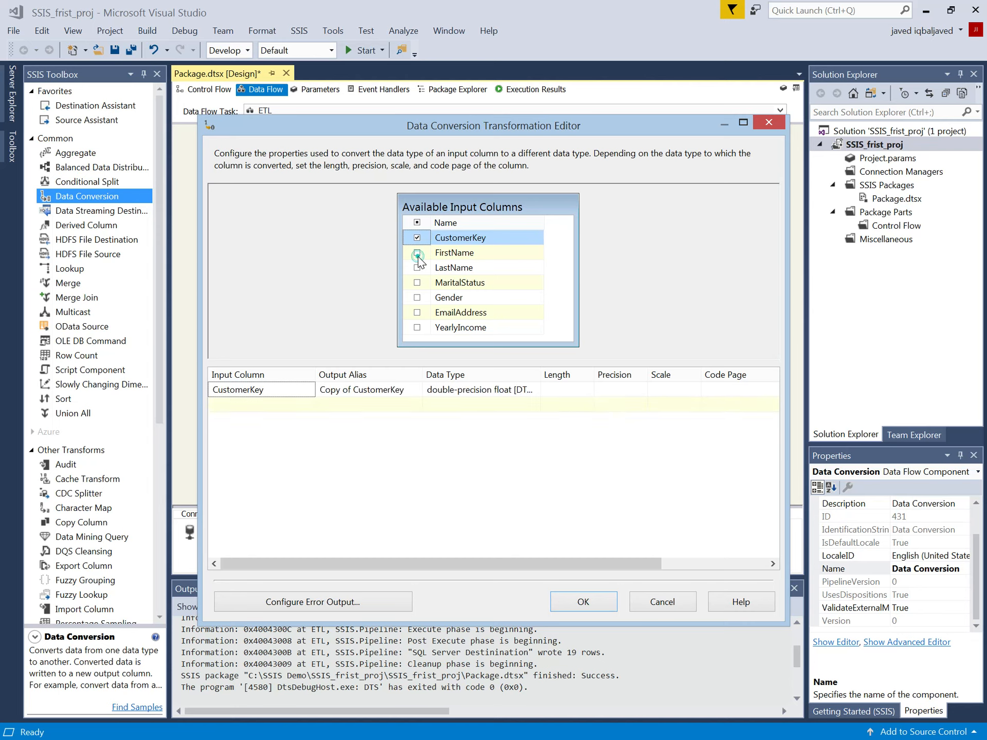
{"action": "left_click", "coordinate": [416, 253]}
{"action": "left_click", "coordinate": [417, 268]}
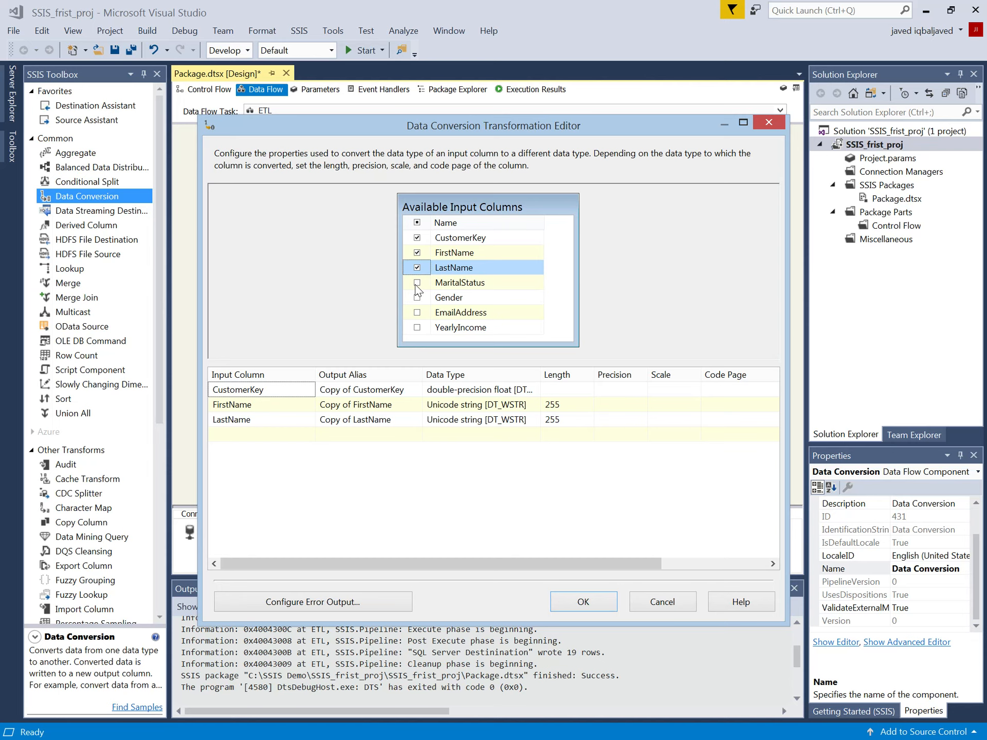
{"action": "left_click", "coordinate": [417, 298]}
{"action": "left_click", "coordinate": [417, 328]}
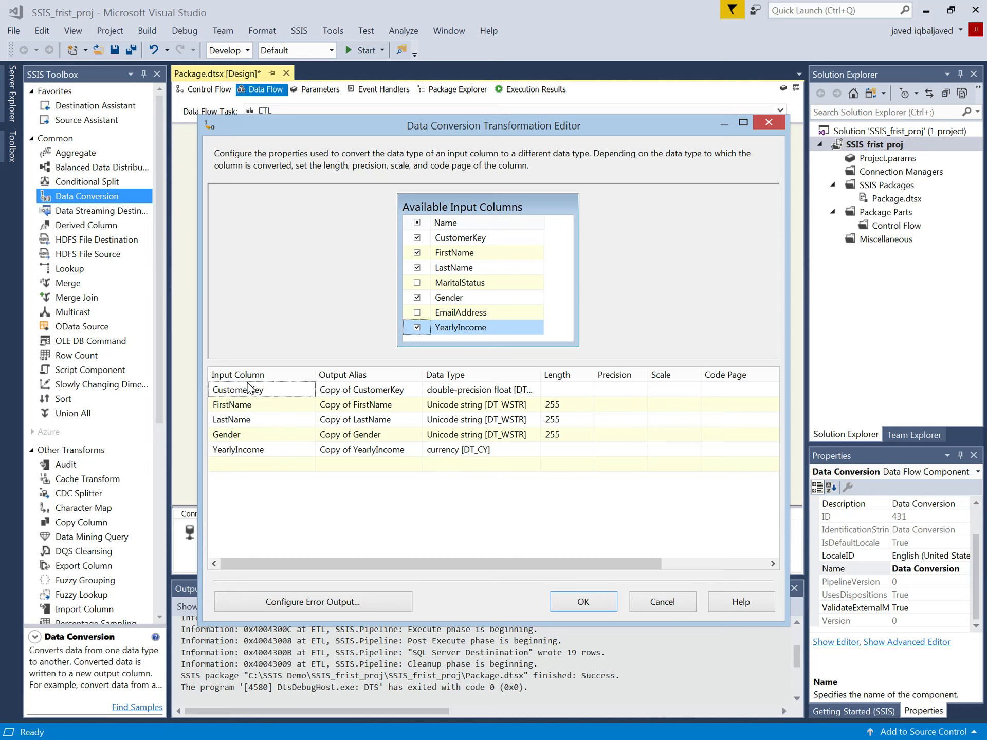
Step: Rename the output aliases to CustomerKeyO, FirstNameO, LastNameO, GenderO and YearlyIncomeO
{"action": "left_click", "coordinate": [400, 390]}
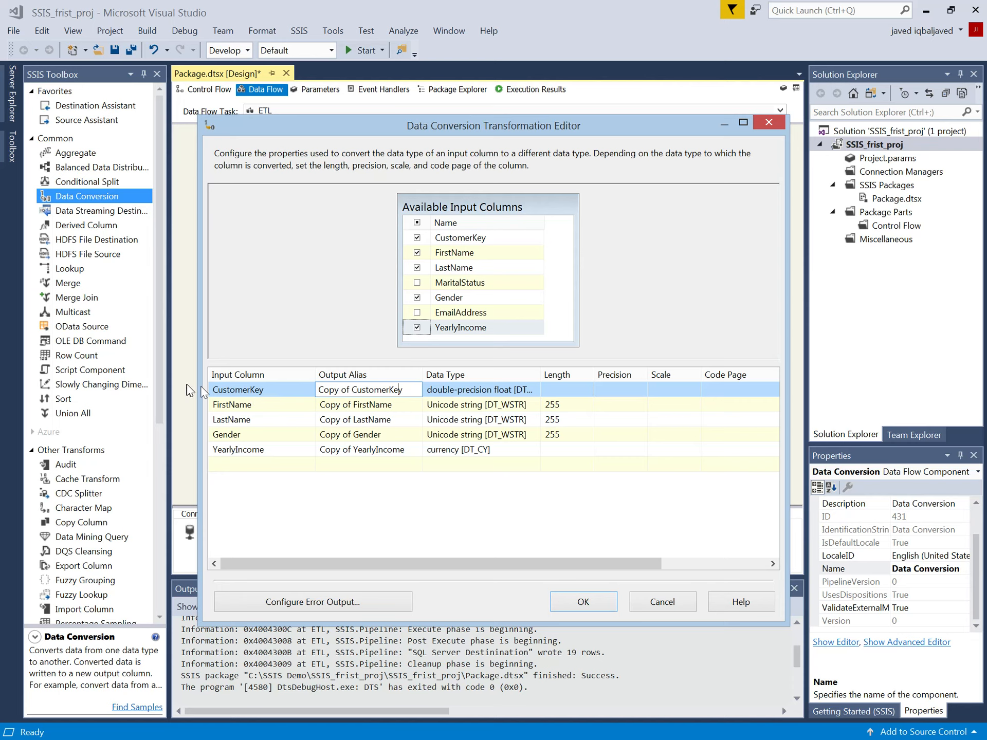
{"action": "left_click_drag", "start_coordinate": [351, 390], "coordinate": [286, 397]}
{"action": "key", "text": "BackSpace"}
{"action": "left_click", "coordinate": [378, 389]}
{"action": "left_click", "coordinate": [348, 410]}
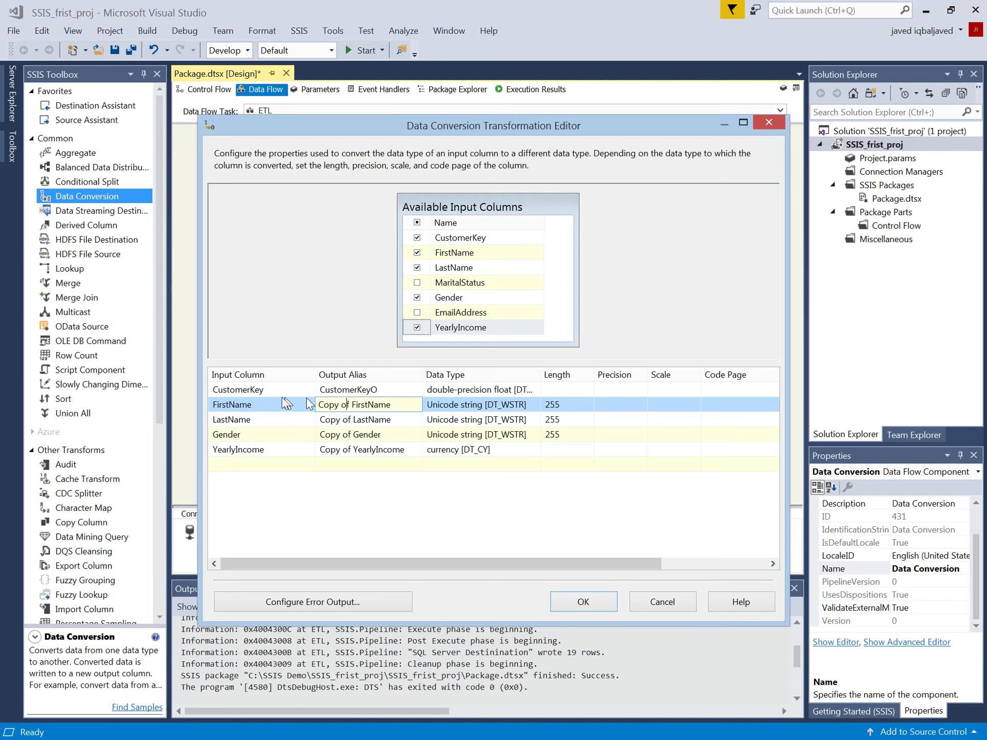
{"action": "left_click", "coordinate": [379, 390]}
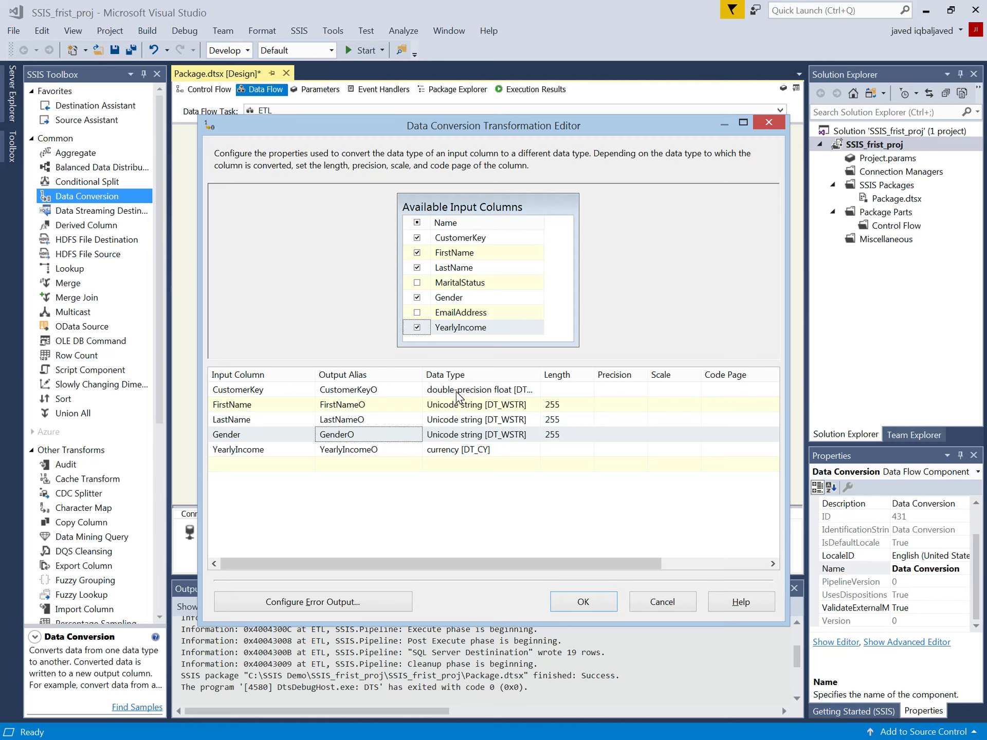
Step: Set the CustomerKey column's conversion data type to four-byte signed integer
{"action": "left_click", "coordinate": [480, 392]}
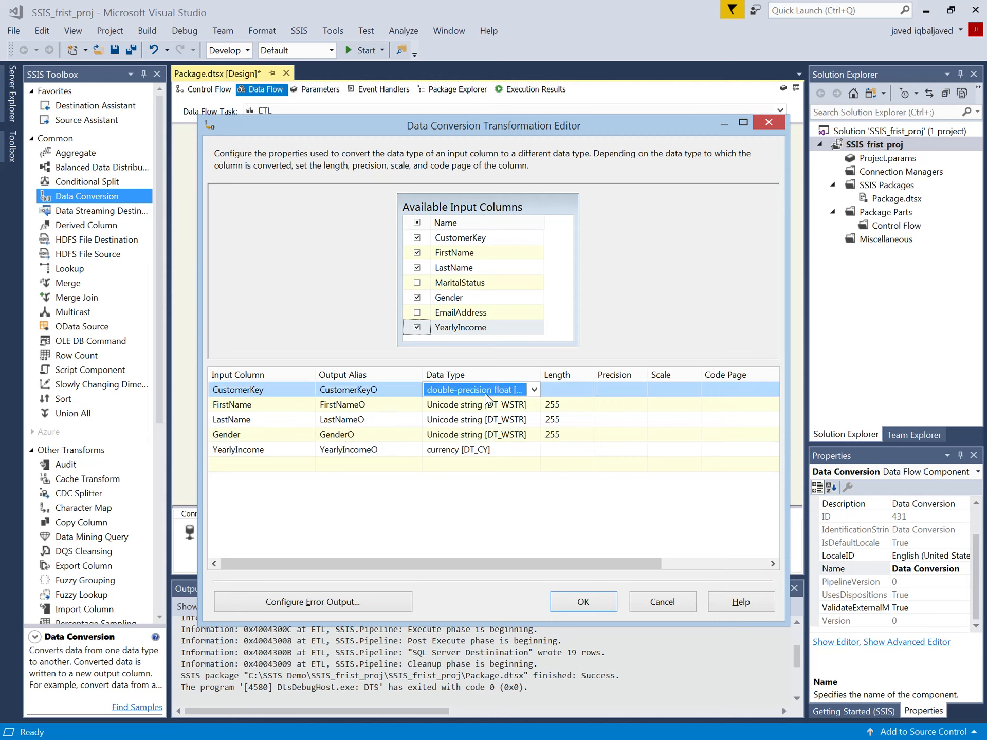
{"action": "left_click", "coordinate": [533, 391]}
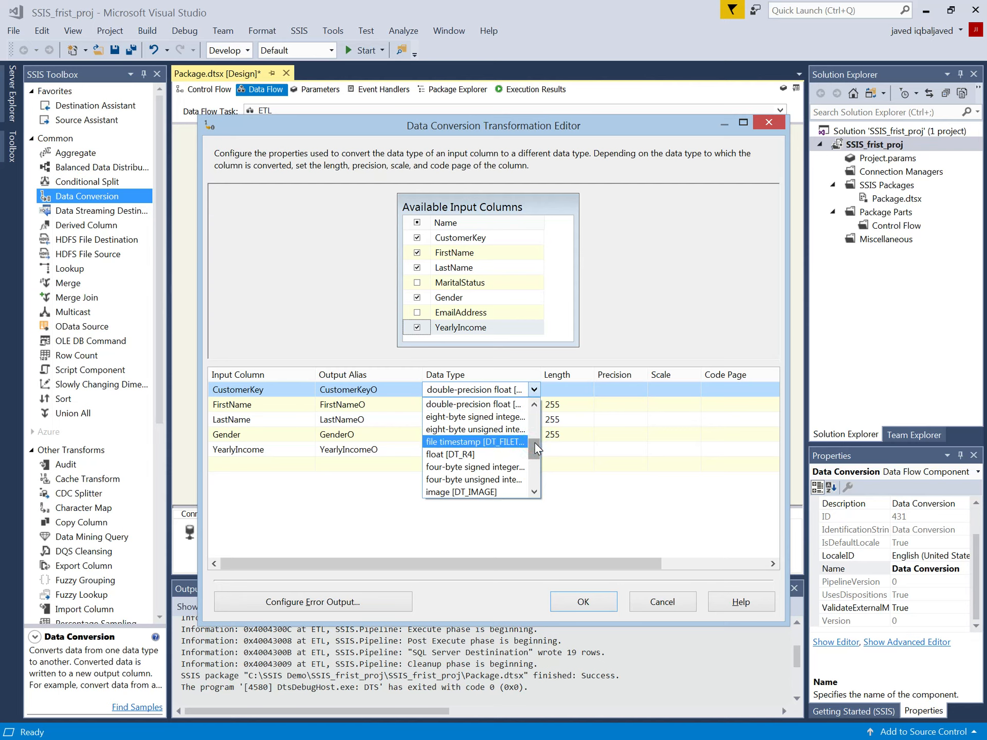
{"action": "mouse_move", "coordinate": [534, 442]}
{"action": "left_mouse_down"}
{"action": "mouse_move", "coordinate": [535, 431]}
{"action": "mouse_move", "coordinate": [535, 444]}
{"action": "left_mouse_up"}
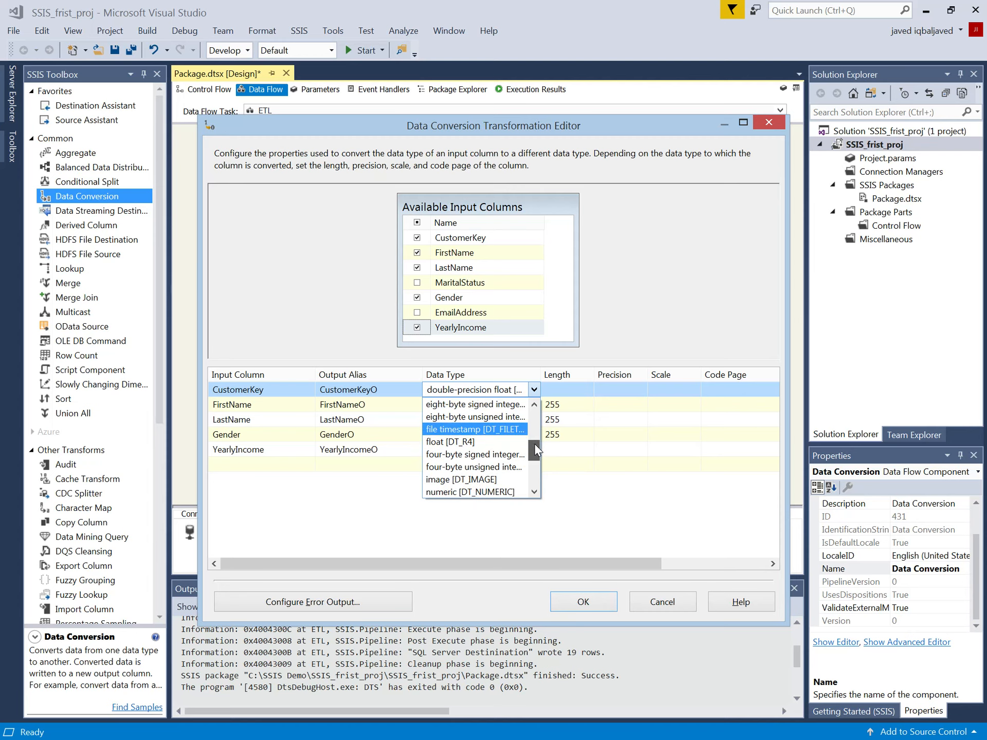
{"action": "left_click", "coordinate": [500, 454]}
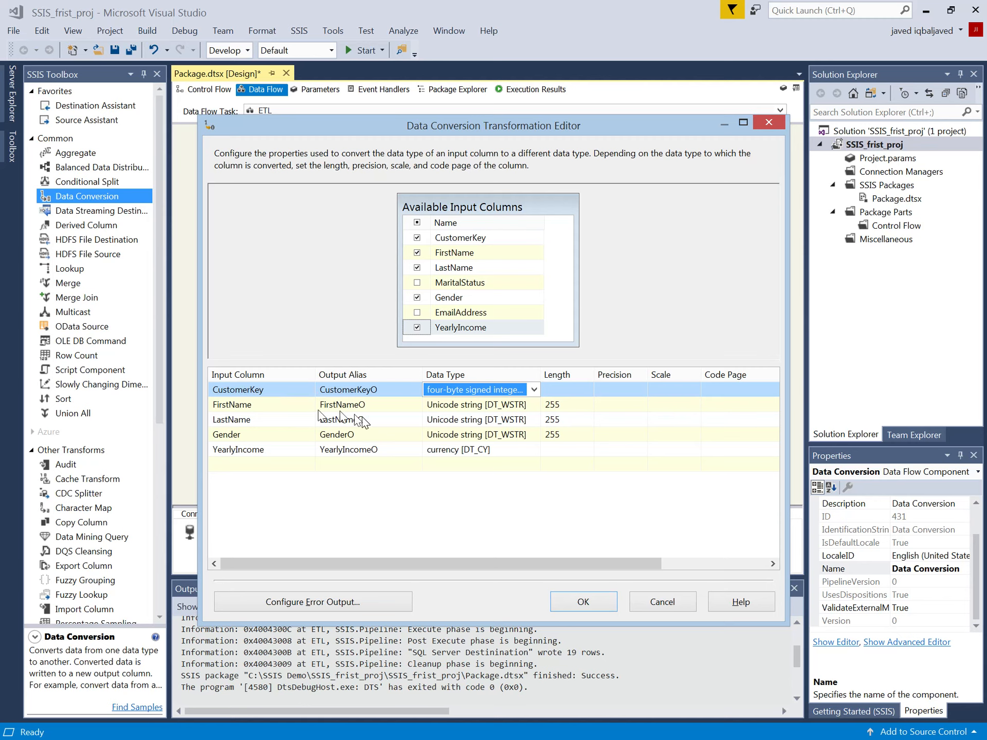
Step: Set the data type of FirstName, LastName and Gender to string [DT_STR] and accept the Data Conversion settings
{"action": "left_click", "coordinate": [250, 406]}
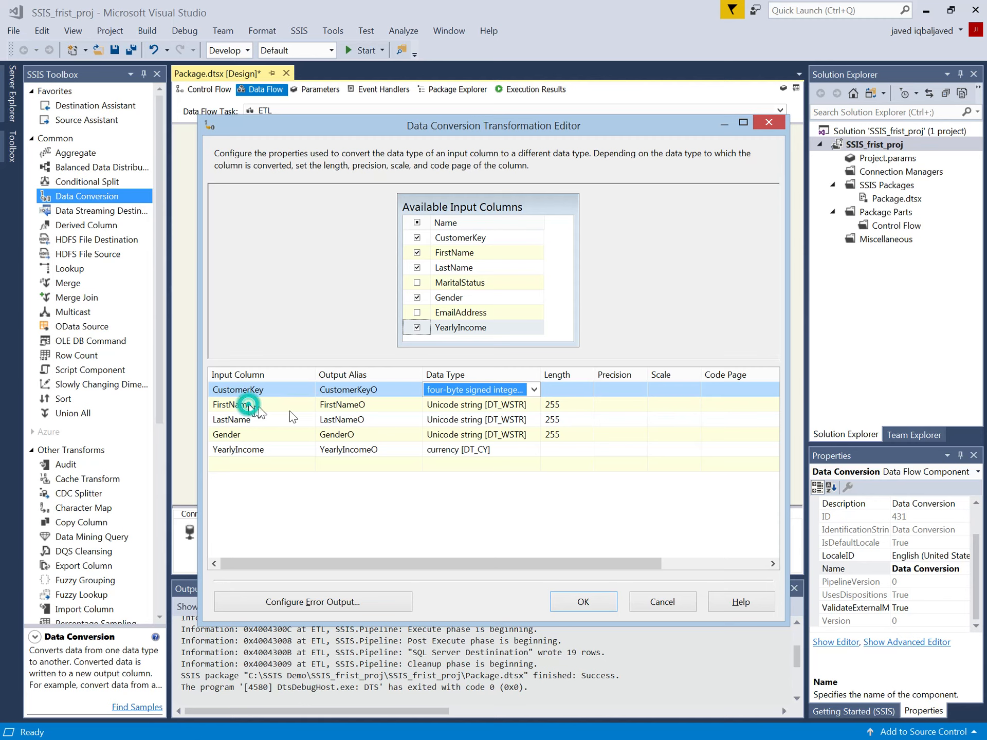
{"action": "left_click", "coordinate": [483, 405]}
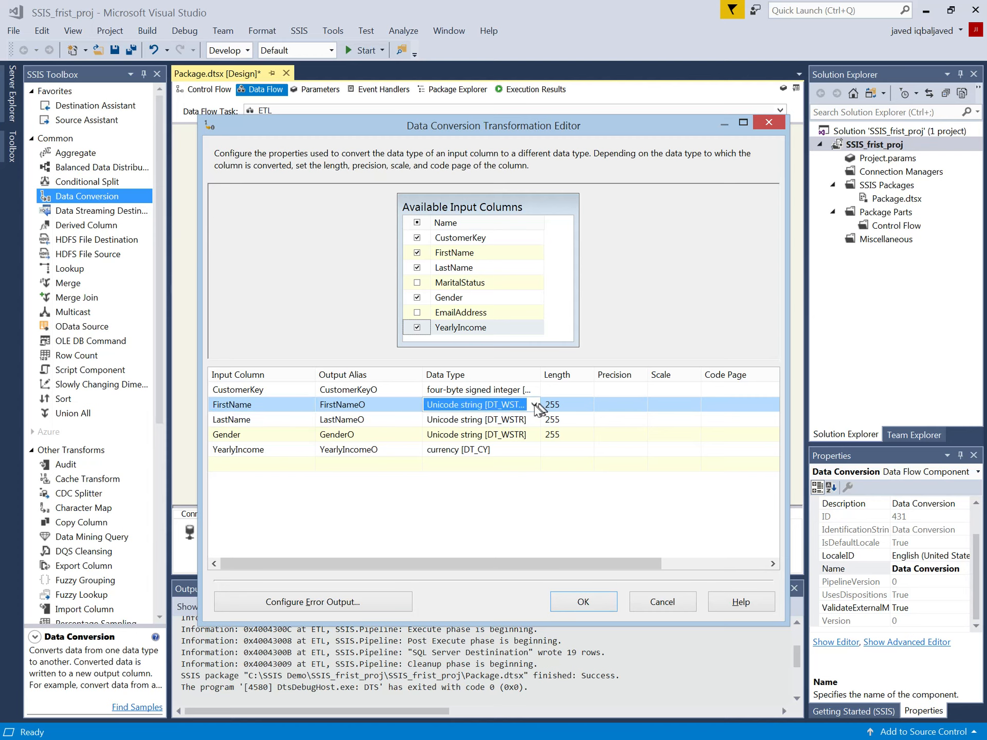
{"action": "left_click", "coordinate": [534, 406]}
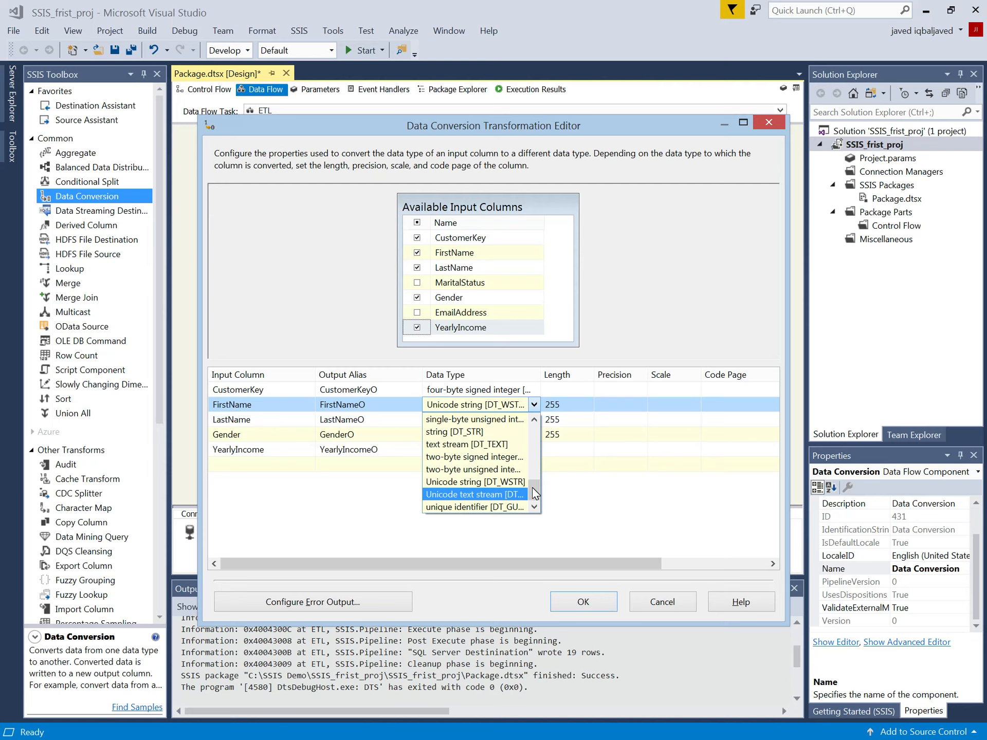
{"action": "left_click", "coordinate": [475, 433]}
{"action": "left_click", "coordinate": [478, 419]}
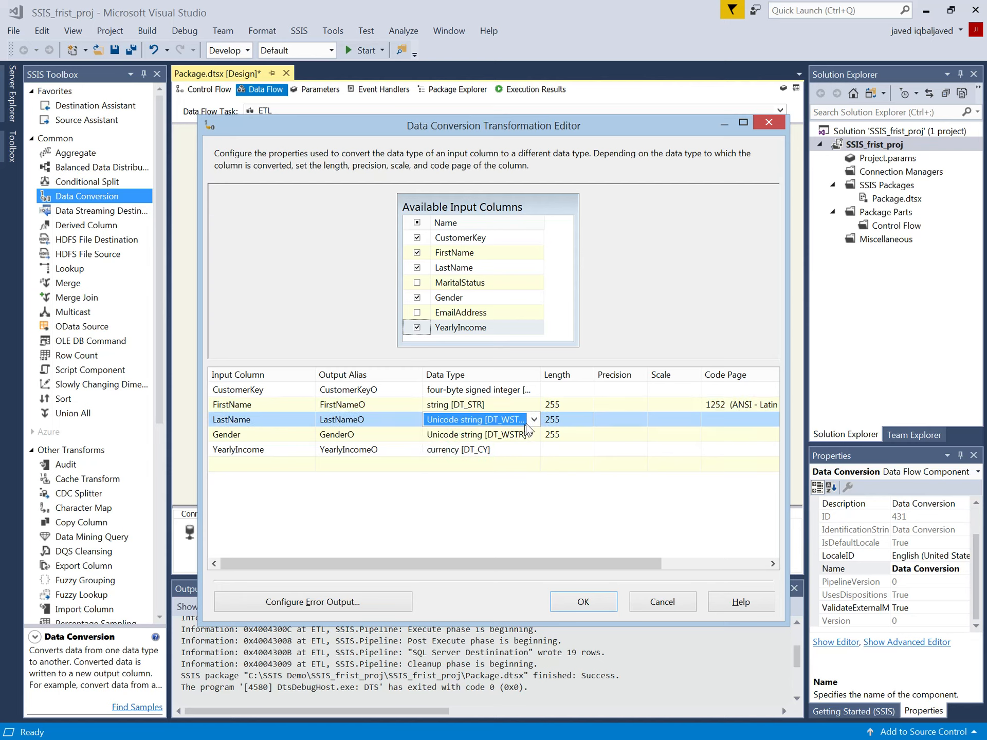
{"action": "left_click", "coordinate": [533, 420]}
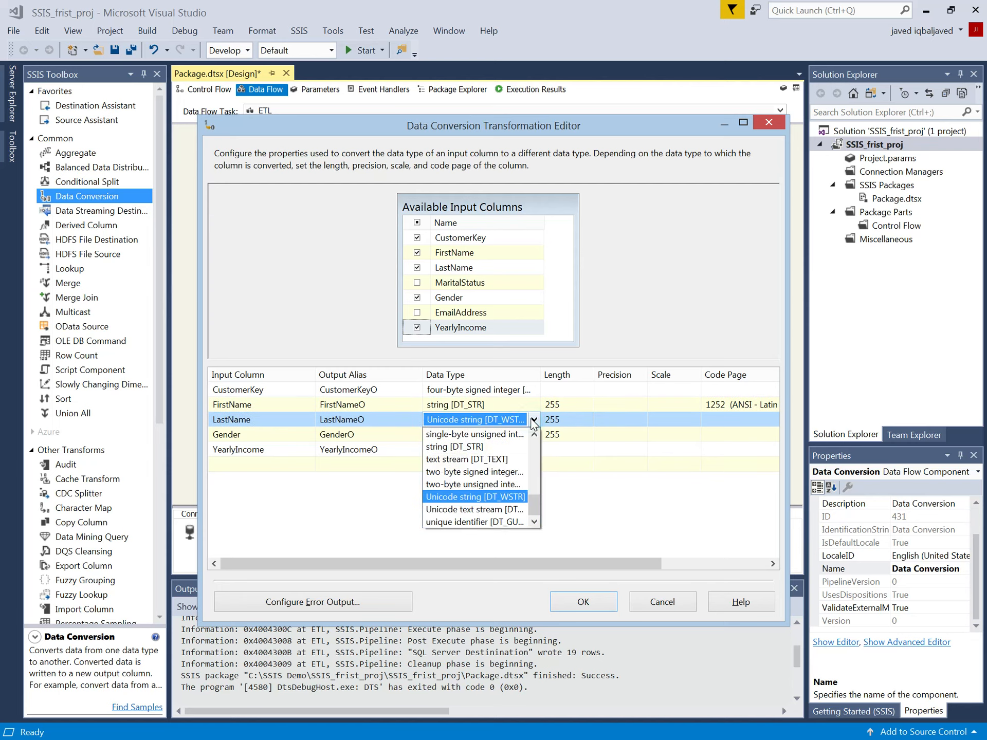
{"action": "left_click", "coordinate": [483, 439]}
{"action": "left_click", "coordinate": [481, 435]}
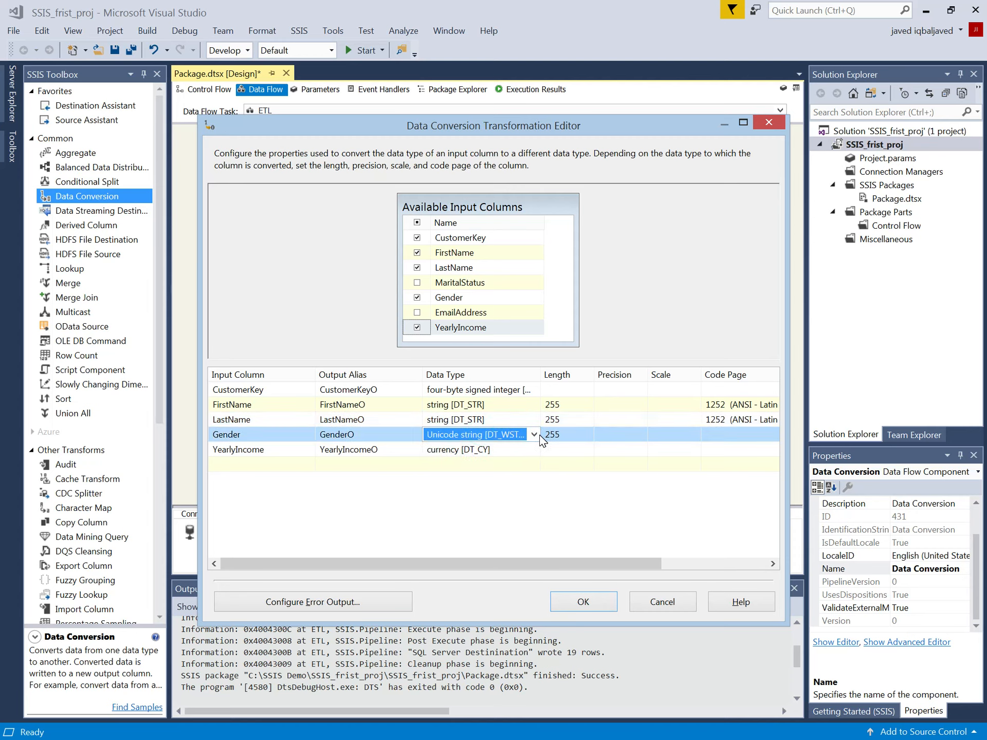
{"action": "left_click", "coordinate": [535, 436]}
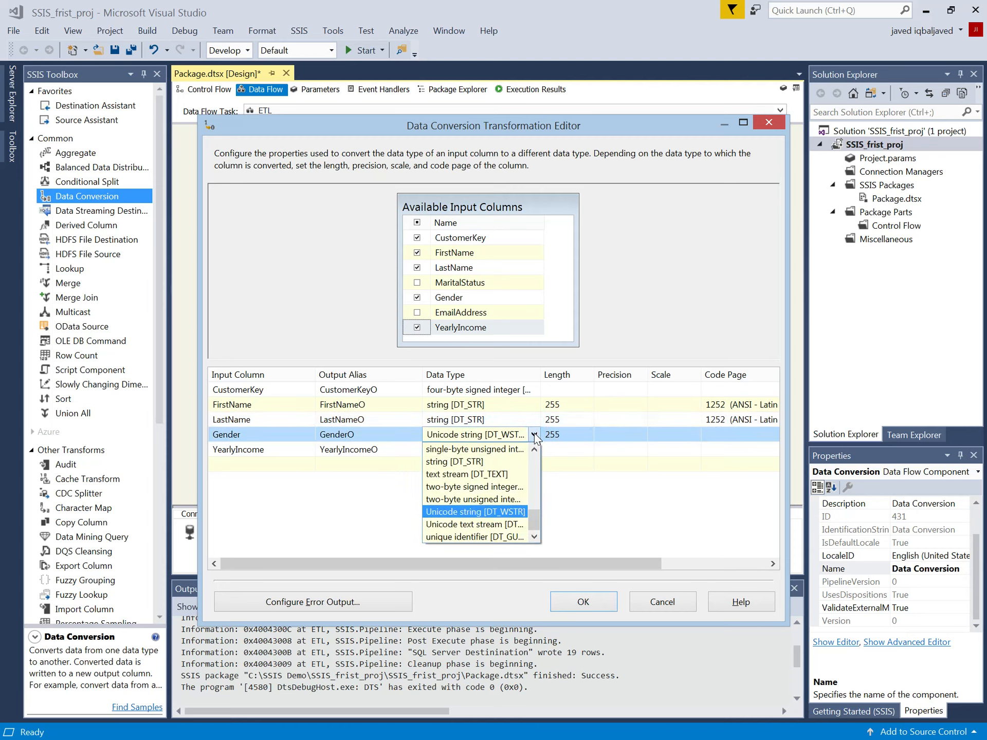
{"action": "left_click", "coordinate": [477, 462]}
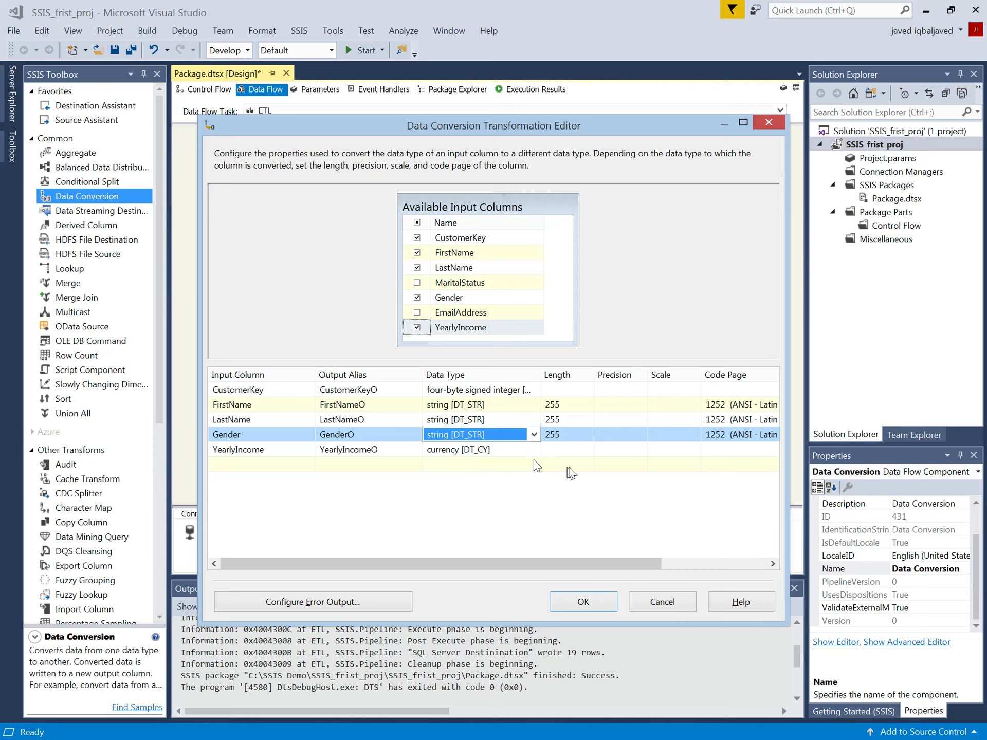
{"action": "left_click", "coordinate": [576, 419]}
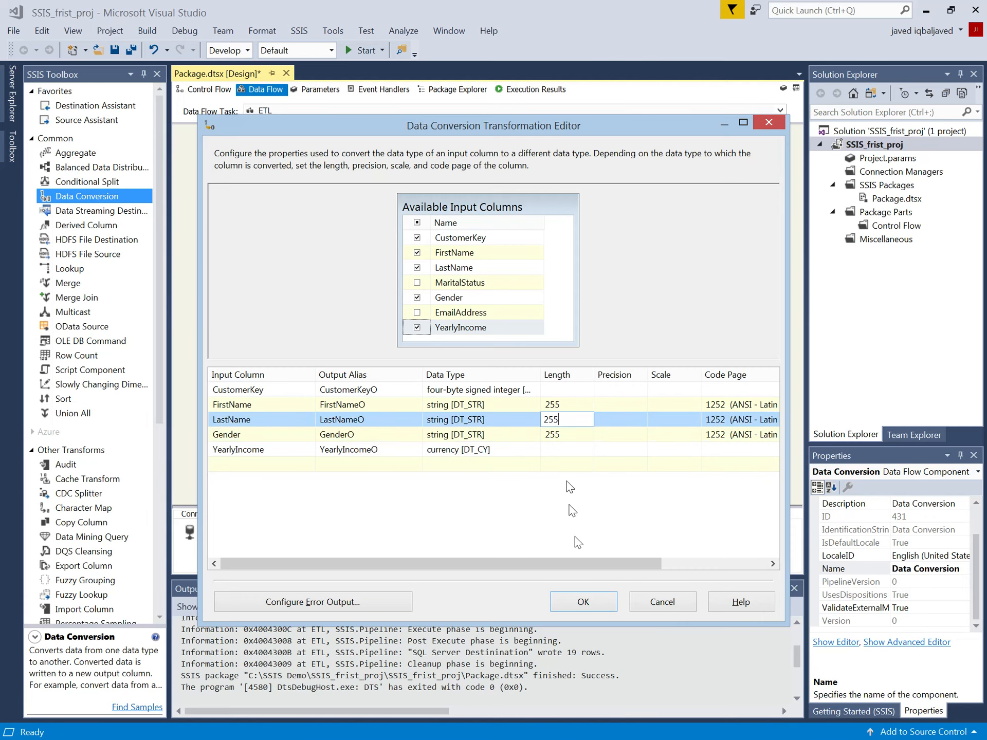
{"action": "left_click", "coordinate": [584, 602]}
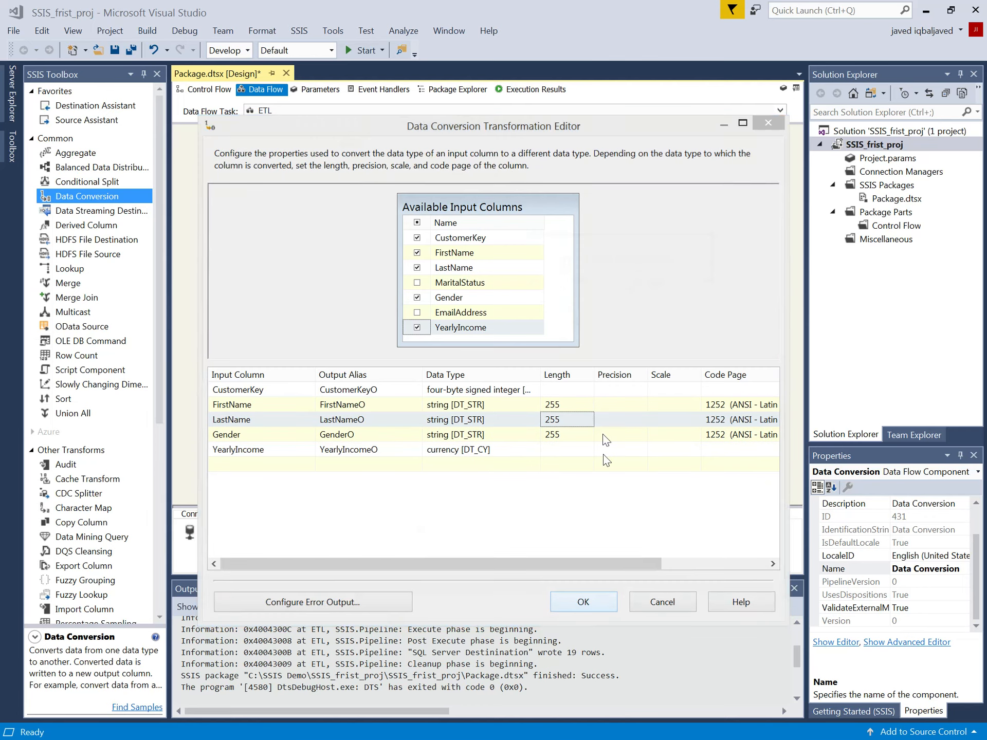
Step: Reposition SQL Server Destinination below Data Conversion and connect the Data Conversion output to it
{"action": "left_click_drag", "start_coordinate": [511, 321], "coordinate": [419, 328]}
{"action": "left_click", "coordinate": [597, 270]}
{"action": "left_click_drag", "start_coordinate": [598, 271], "coordinate": [379, 331]}
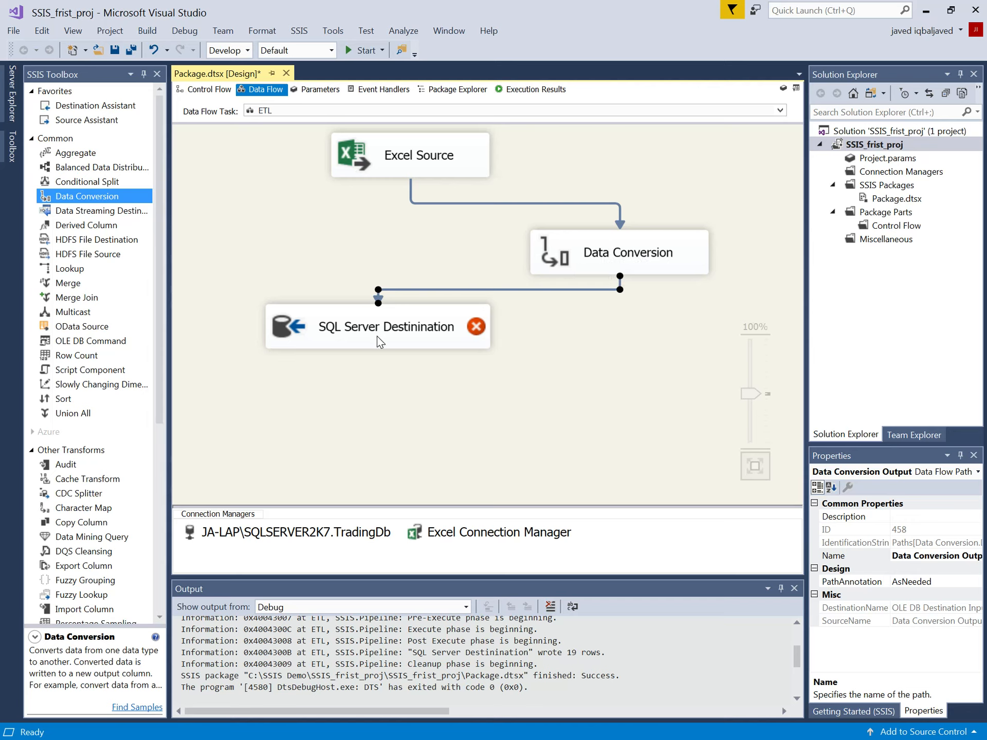
Step: Edit the SQL Server Destinination mappings so FirstNameO feeds FirstName and LastNameO feeds LastName
{"action": "mouse_move", "coordinate": [379, 339]}
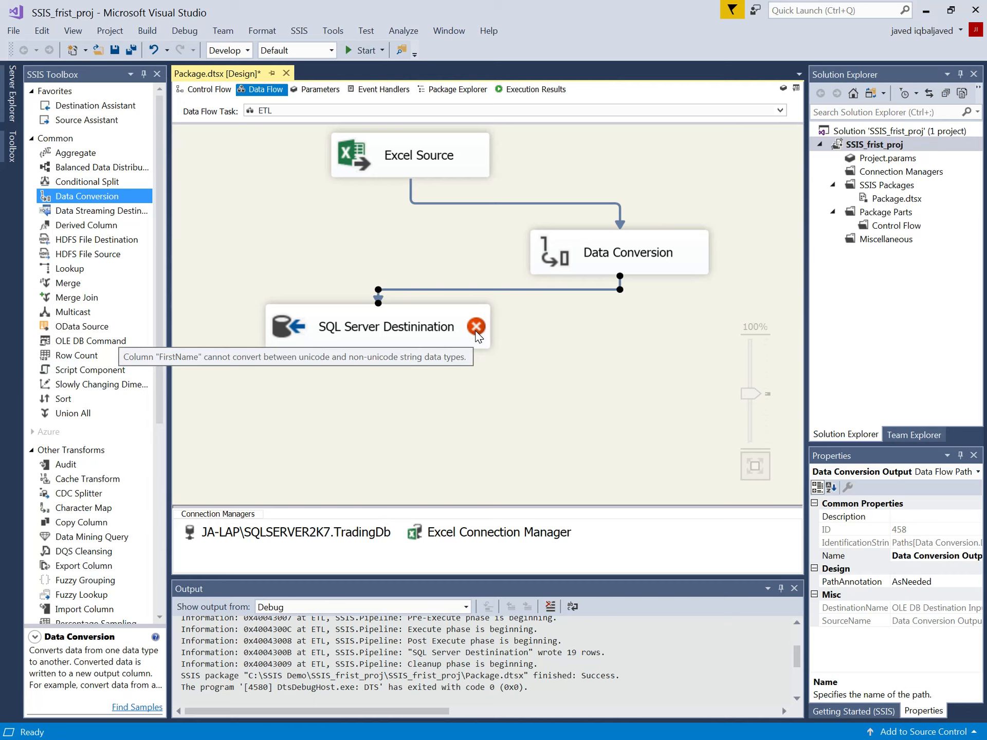
{"action": "right_click", "coordinate": [422, 326]}
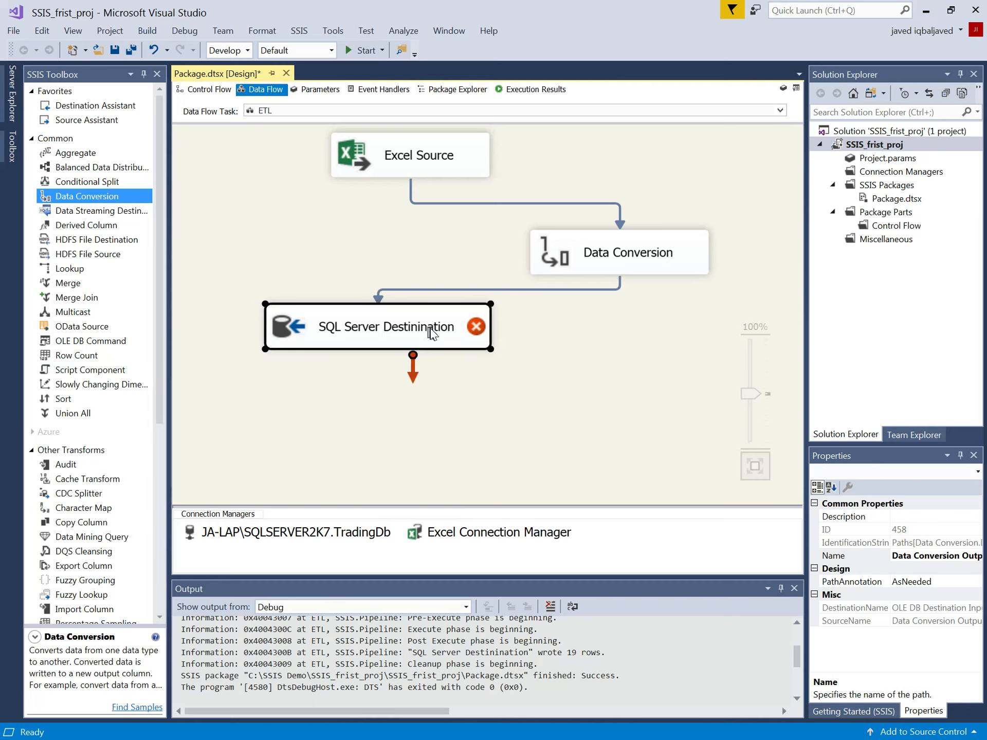
{"action": "left_click", "coordinate": [452, 333]}
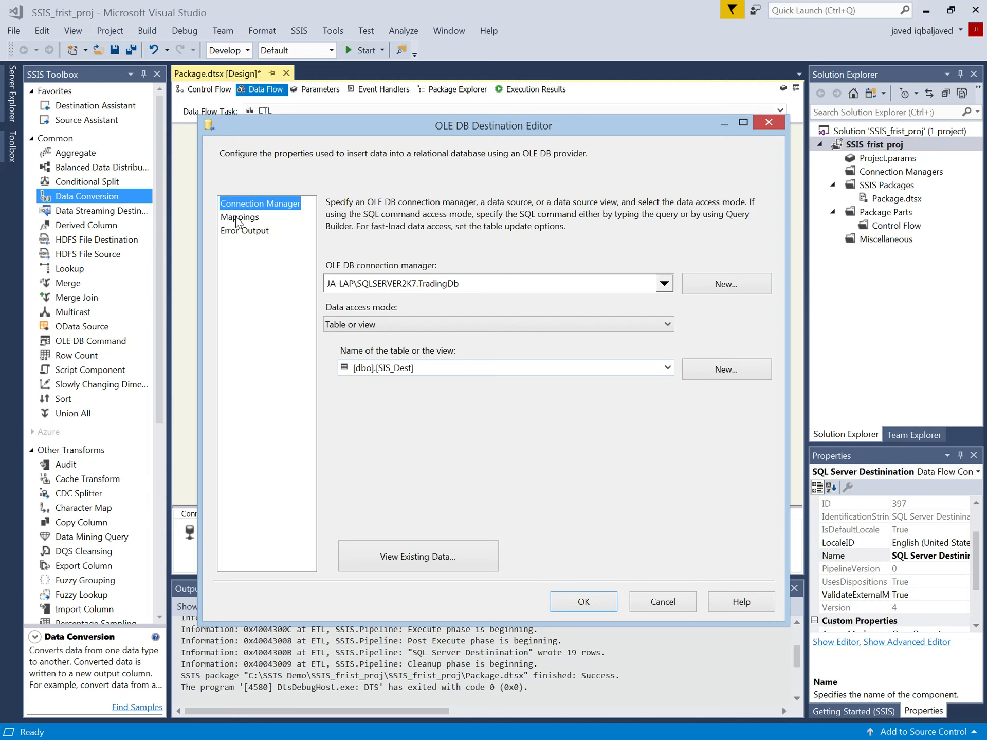
{"action": "left_click", "coordinate": [240, 217]}
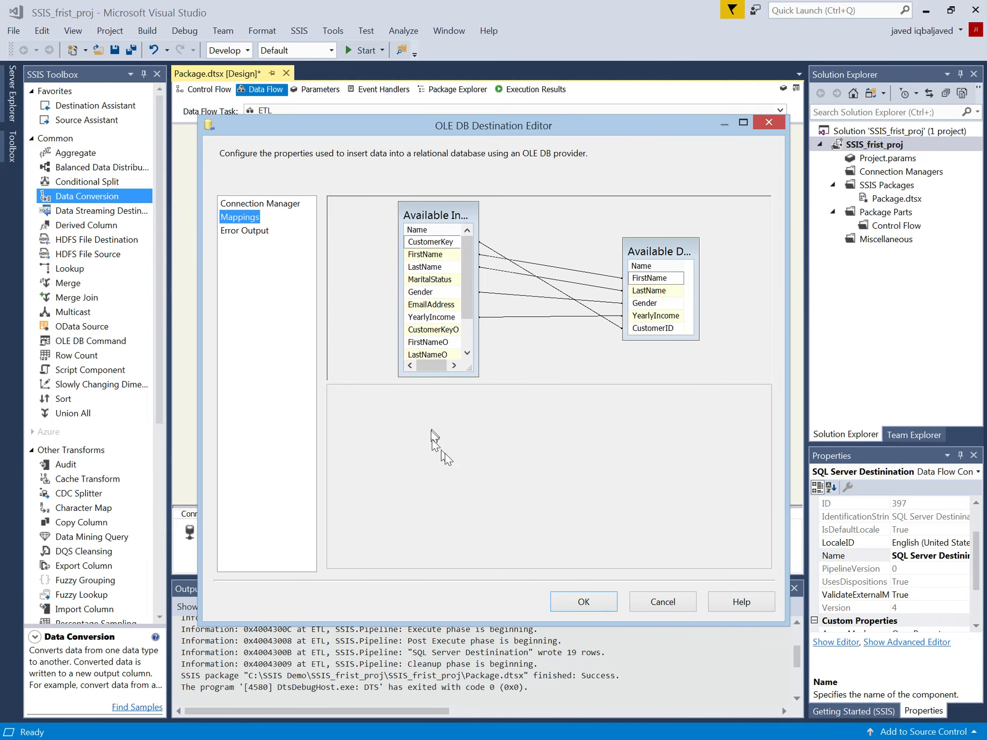
{"action": "left_click", "coordinate": [369, 406]}
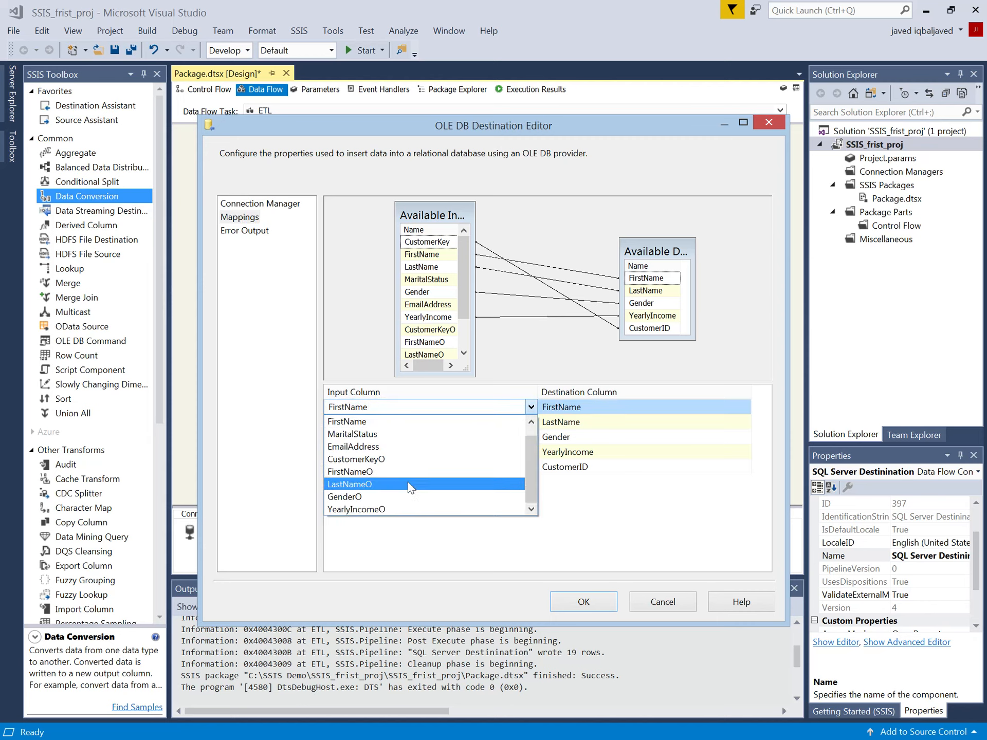
{"action": "left_click", "coordinate": [393, 473]}
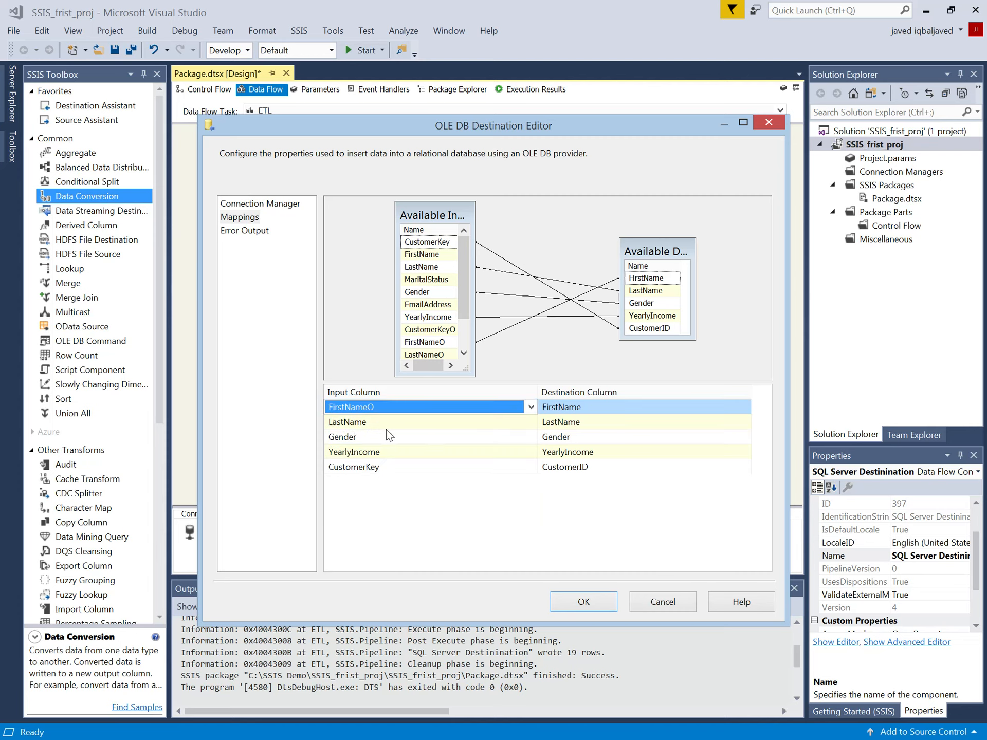
{"action": "left_click", "coordinate": [394, 423]}
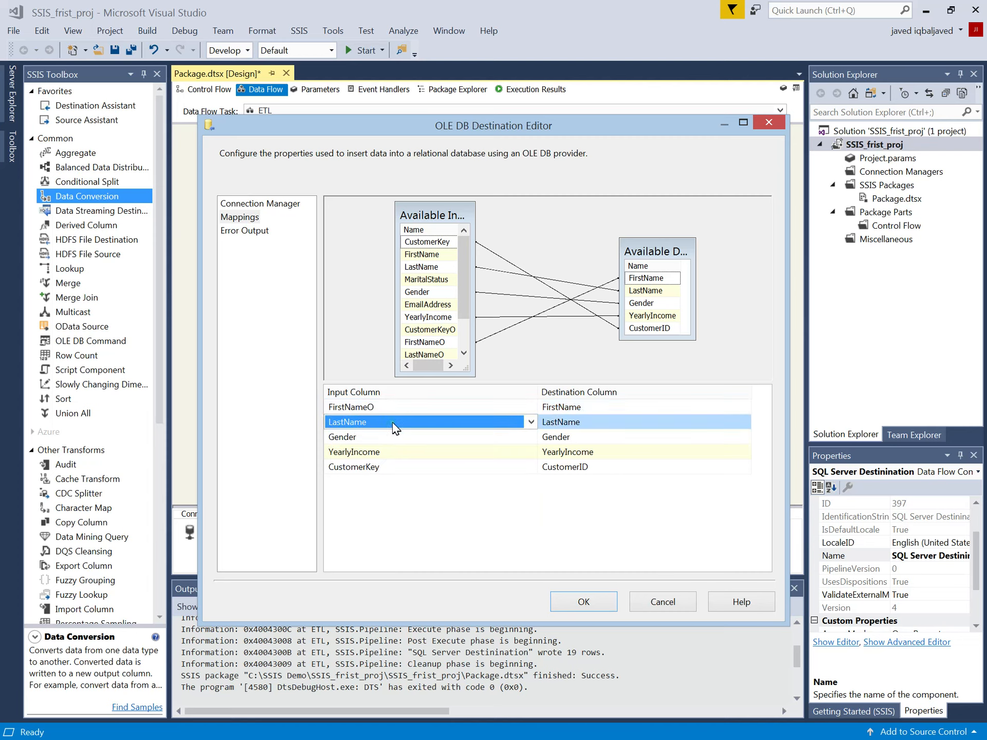
{"action": "left_click", "coordinate": [392, 421]}
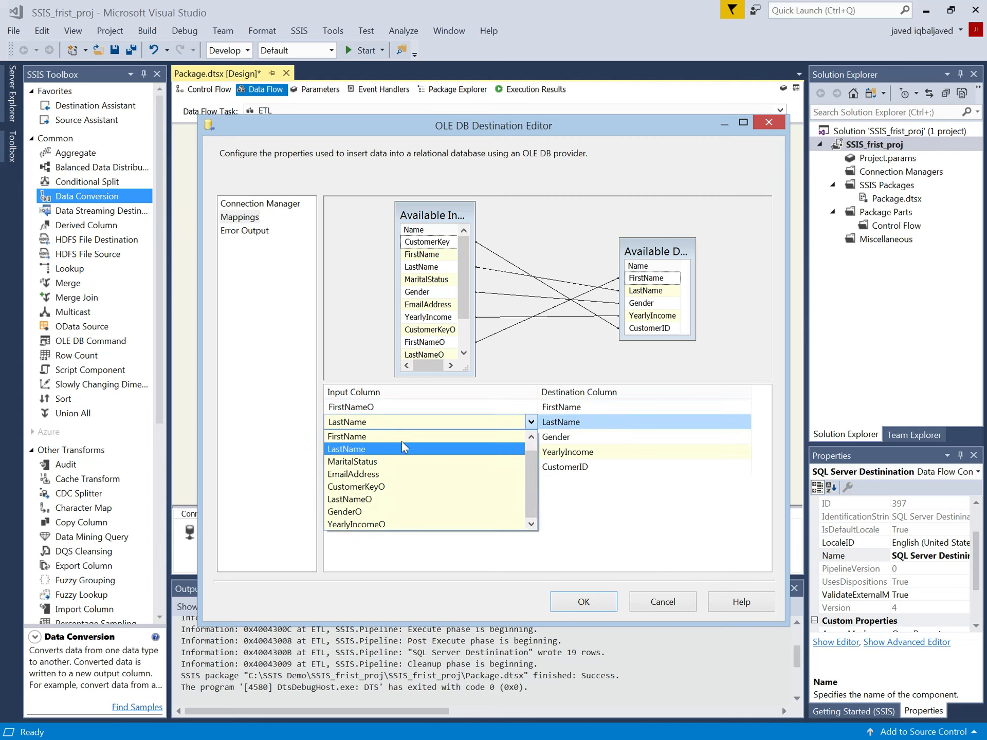
{"action": "left_click", "coordinate": [378, 499]}
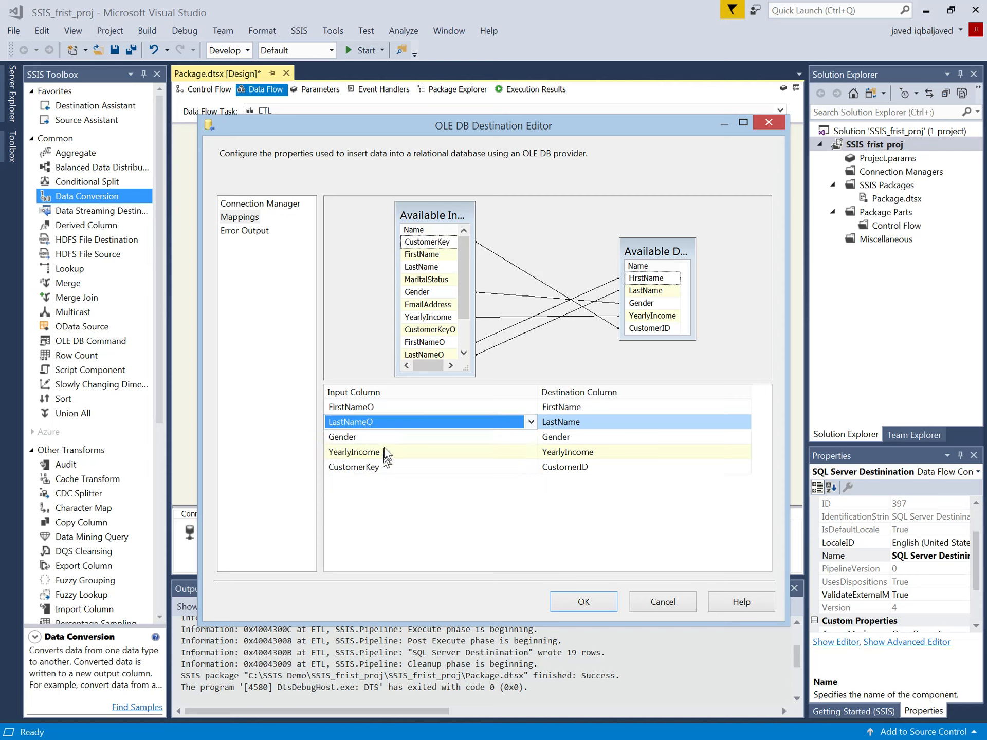
{"action": "left_click", "coordinate": [574, 422]}
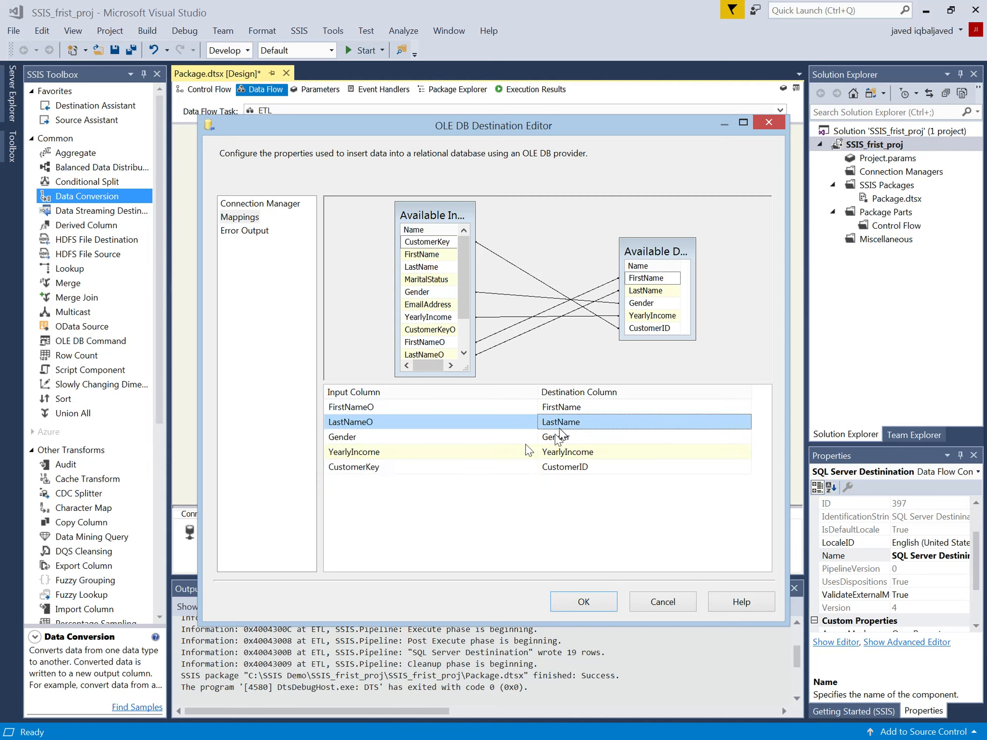
Step: Map GenderO to Gender, YearlyIncomeO to YearlyIncome and CustomerKeyO to CustomerID in the destination
{"action": "left_click", "coordinate": [393, 438]}
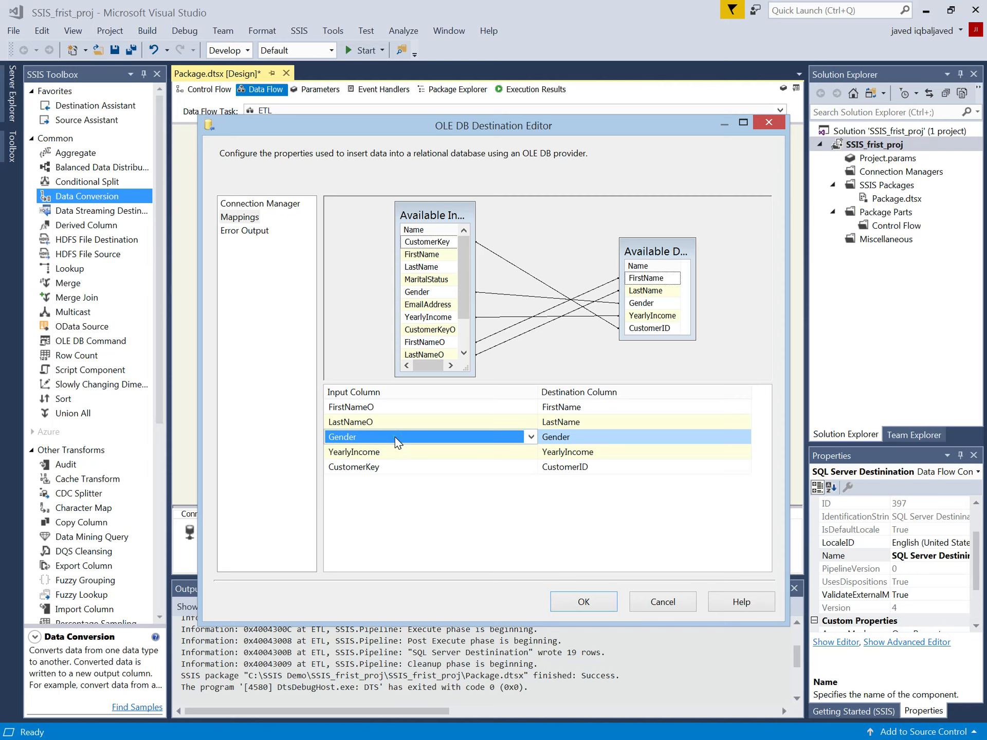
{"action": "left_click", "coordinate": [395, 438]}
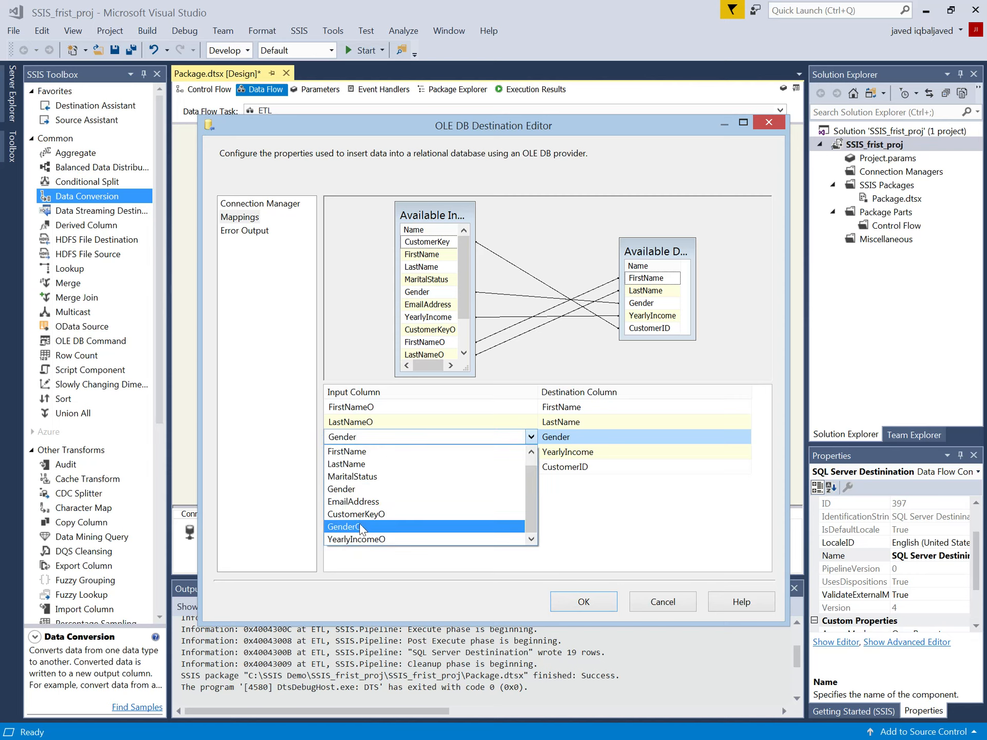
{"action": "left_click", "coordinate": [352, 526]}
{"action": "left_click", "coordinate": [441, 452]}
{"action": "left_click", "coordinate": [443, 454]}
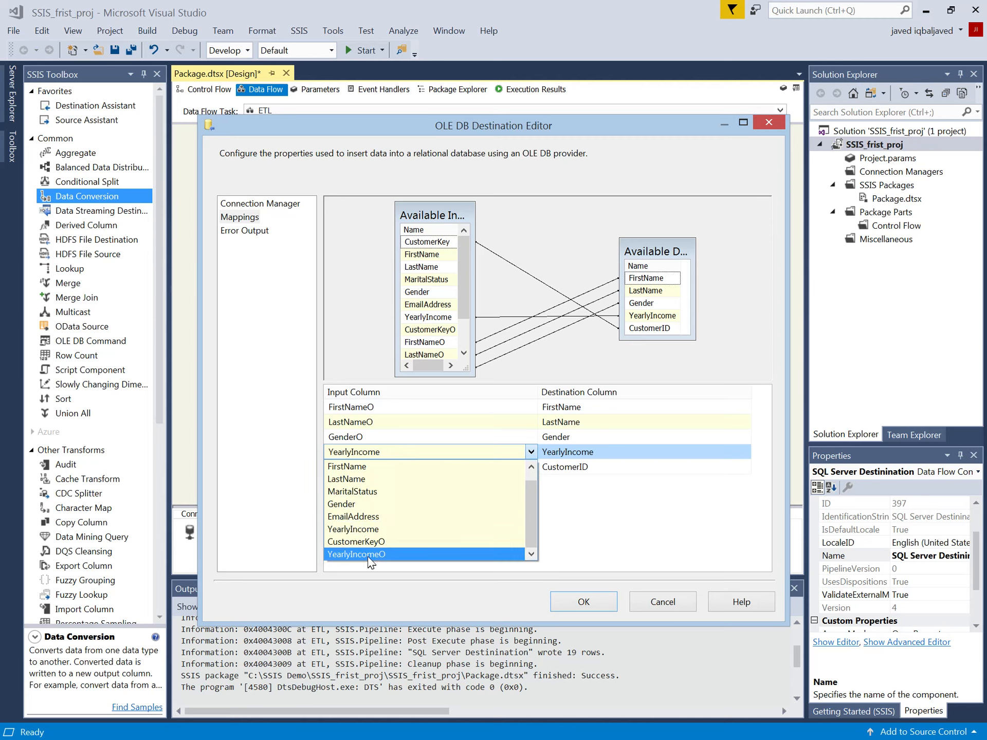
{"action": "left_click", "coordinate": [368, 553]}
{"action": "left_click", "coordinate": [394, 467]}
{"action": "left_click", "coordinate": [393, 466]}
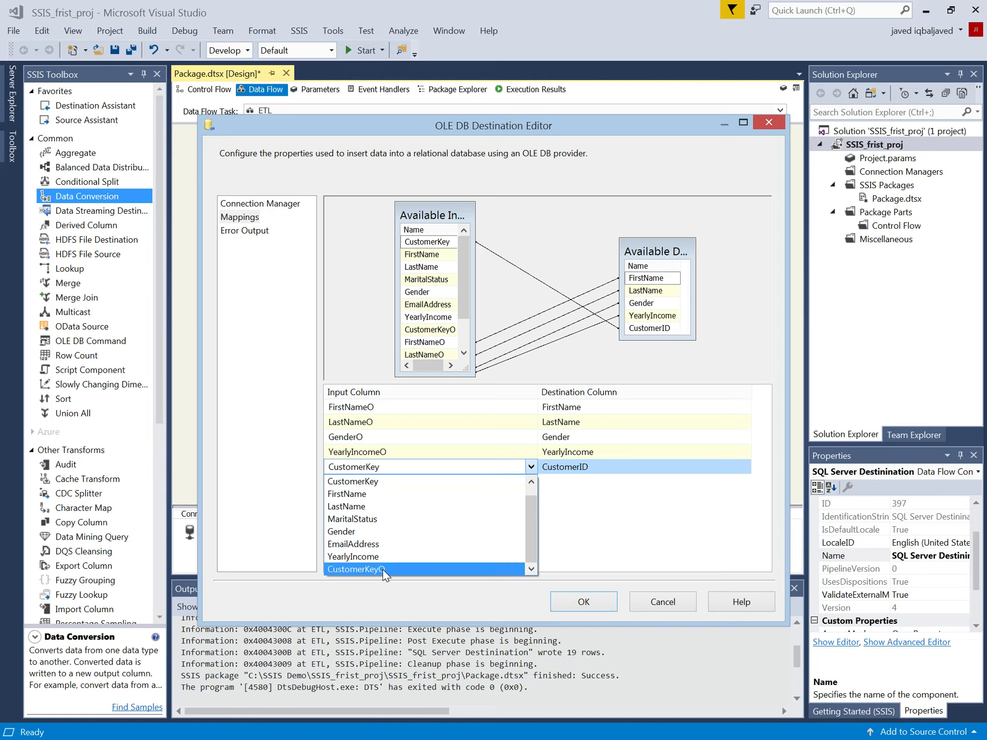
{"action": "left_click", "coordinate": [395, 568]}
{"action": "left_click", "coordinate": [616, 436]}
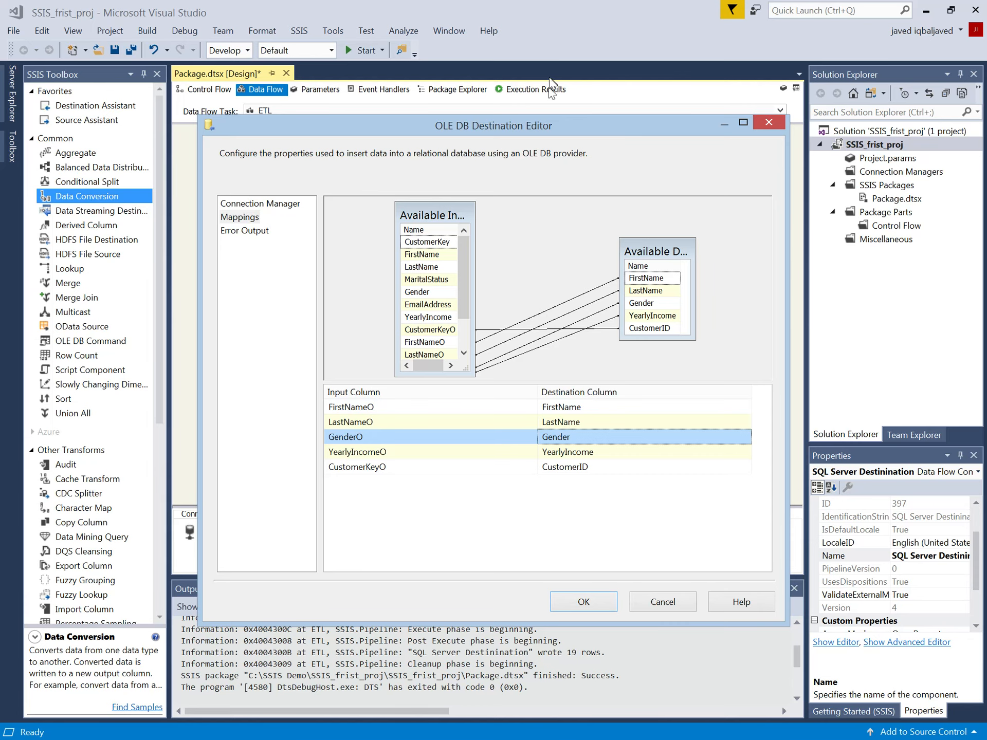
Step: Check the error output and mappings before accepting the destination settings, and move SQL Server Destinination further below Data Conversion
{"action": "left_click_drag", "start_coordinate": [533, 123], "coordinate": [534, 165]}
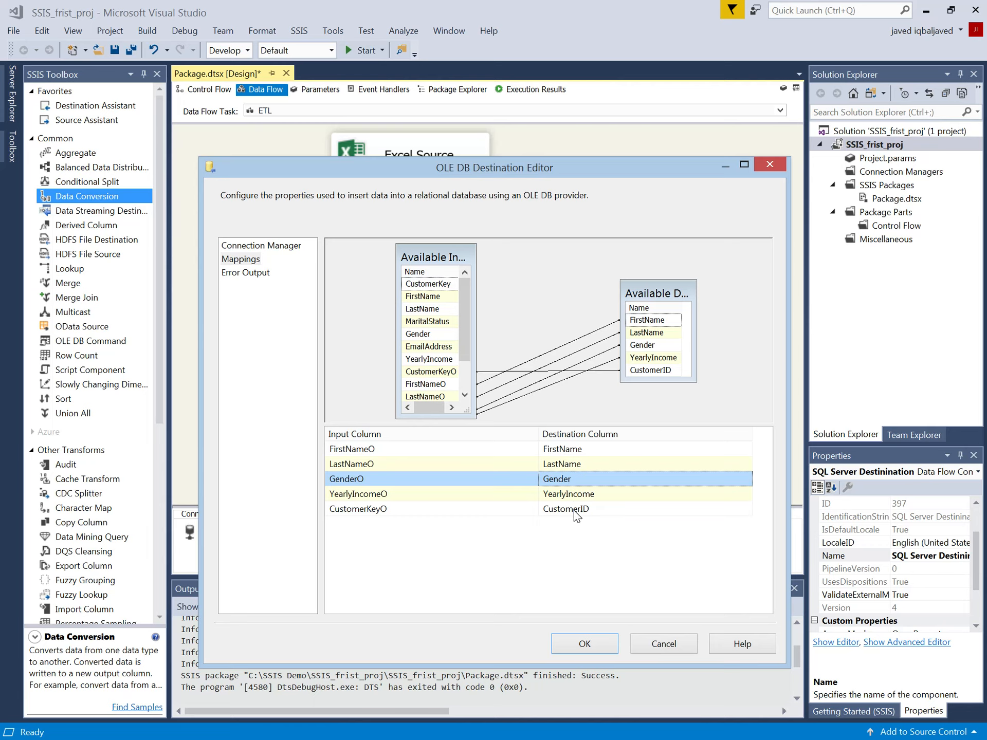
{"action": "left_click", "coordinate": [245, 274]}
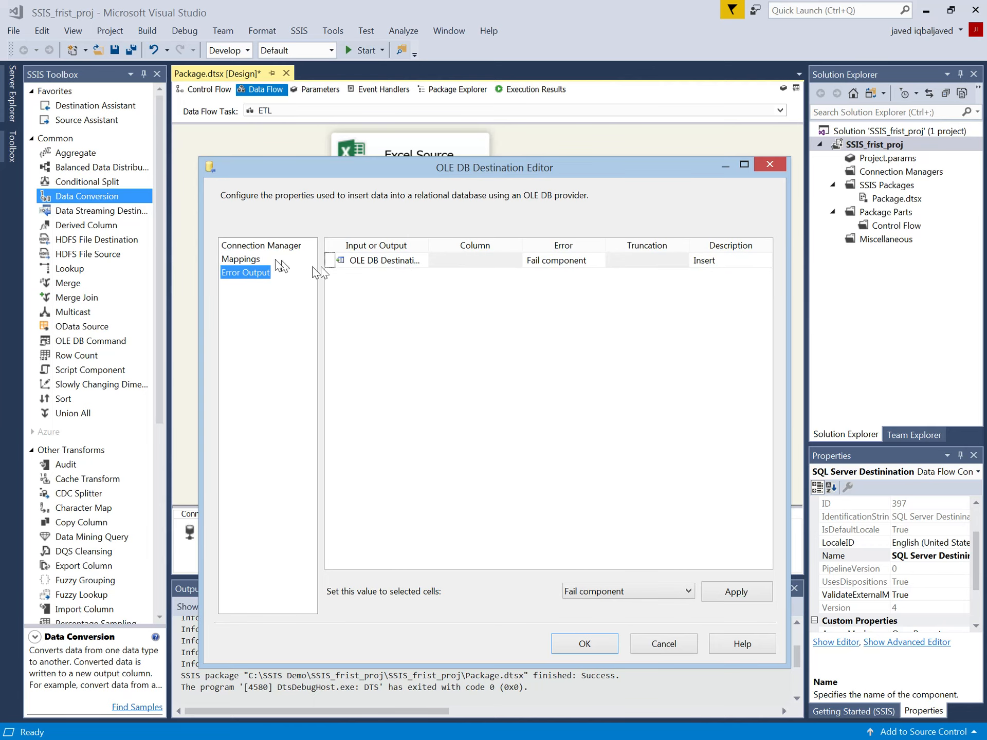
{"action": "left_click", "coordinate": [243, 260]}
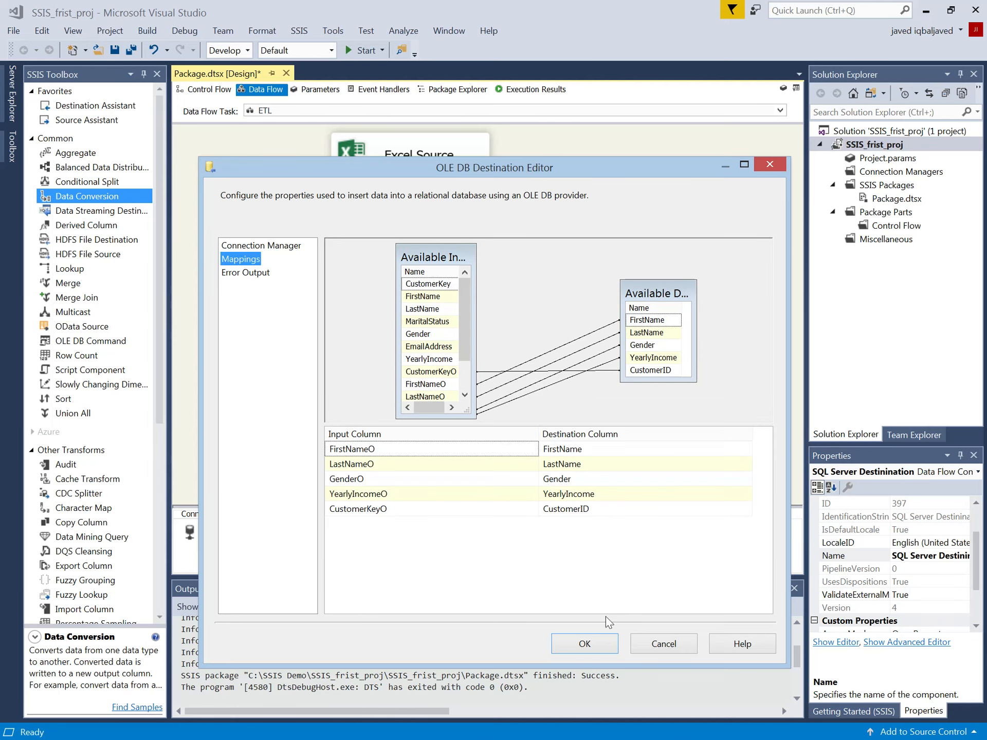
{"action": "left_click", "coordinate": [584, 643]}
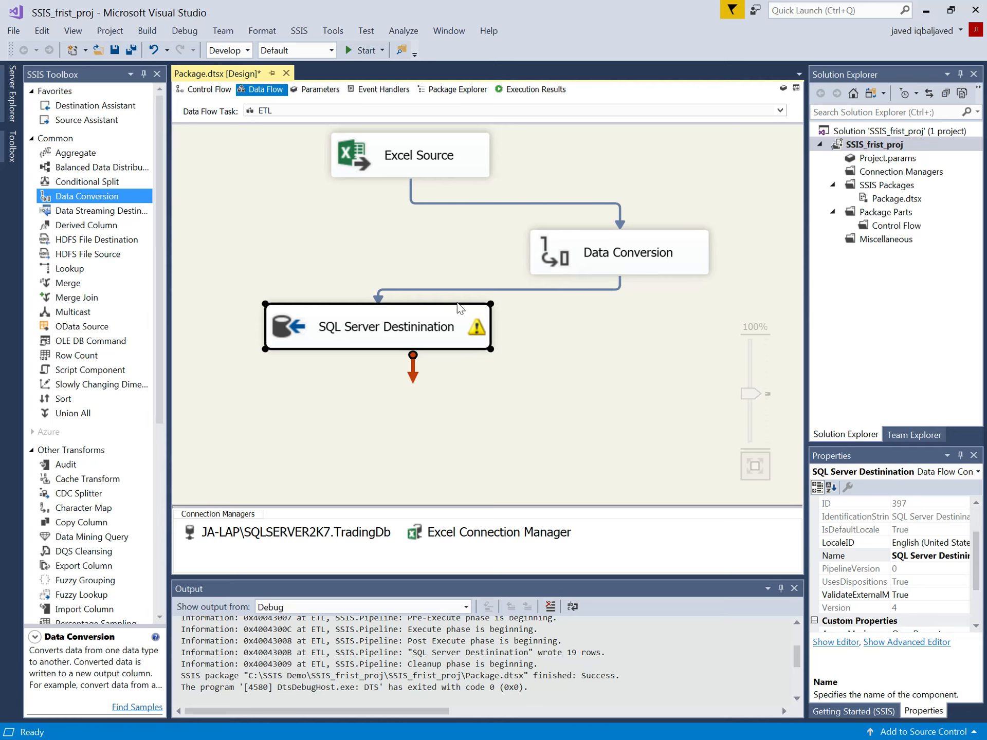
{"action": "left_click_drag", "start_coordinate": [434, 326], "coordinate": [476, 363]}
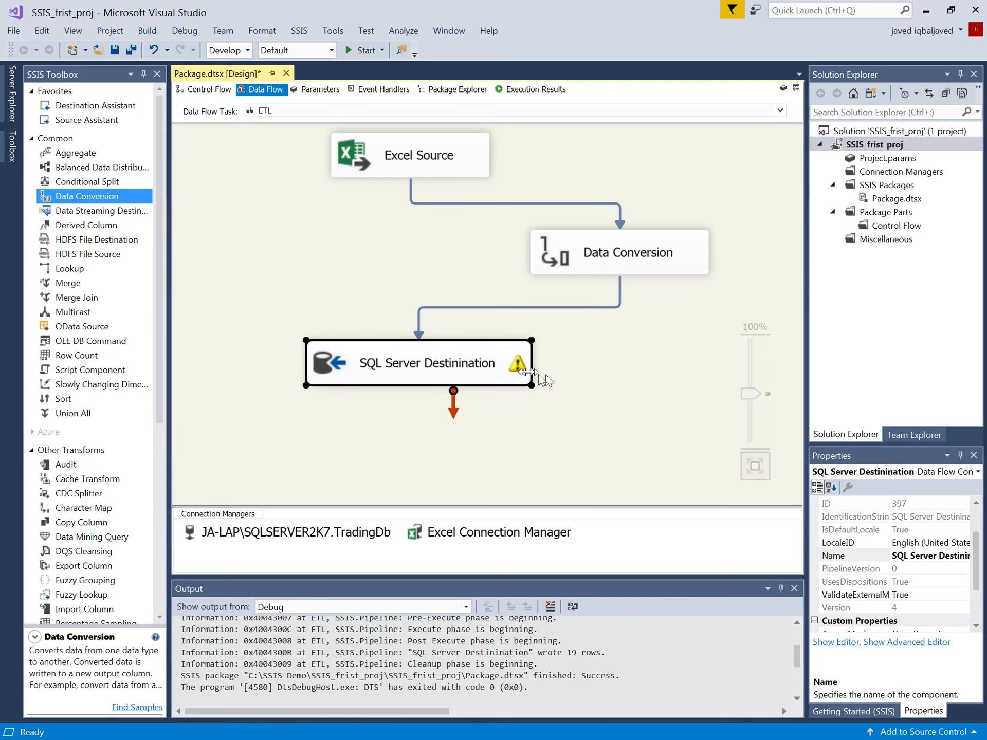
Step: Edit the Data Conversion output lengths, setting FirstName to 50, LastName to 50 and Gender to 1, and accept the settings
{"action": "mouse_move", "coordinate": [522, 374]}
{"action": "right_click", "coordinate": [595, 249]}
{"action": "left_click", "coordinate": [622, 259]}
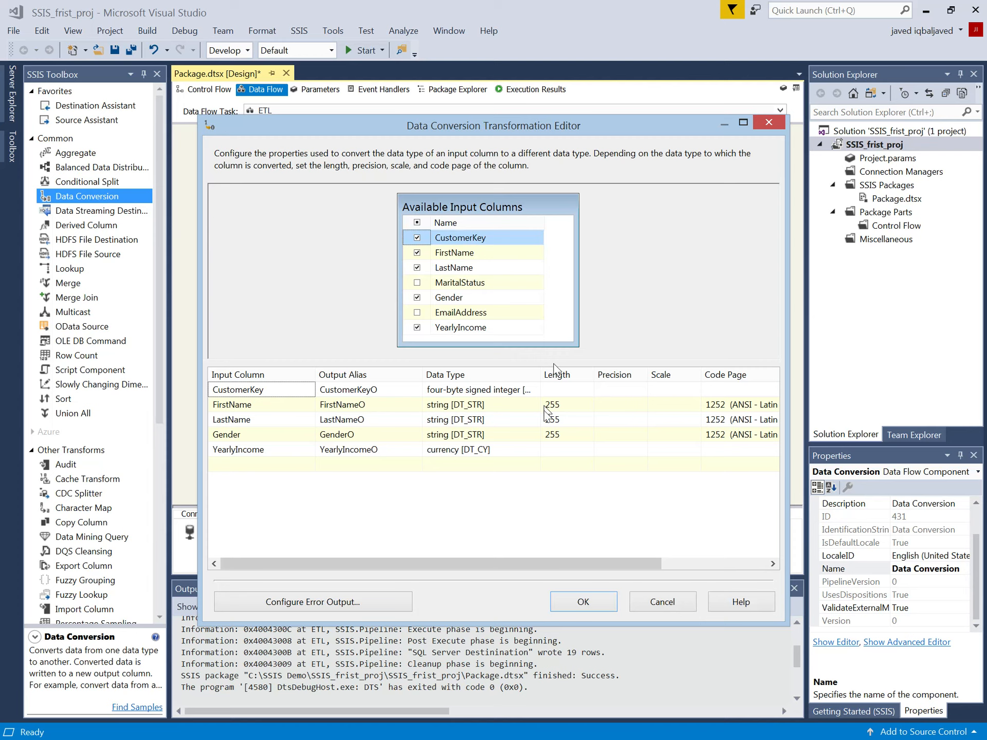
{"action": "left_click", "coordinate": [550, 404]}
{"action": "left_click_drag", "start_coordinate": [551, 405], "coordinate": [570, 404]}
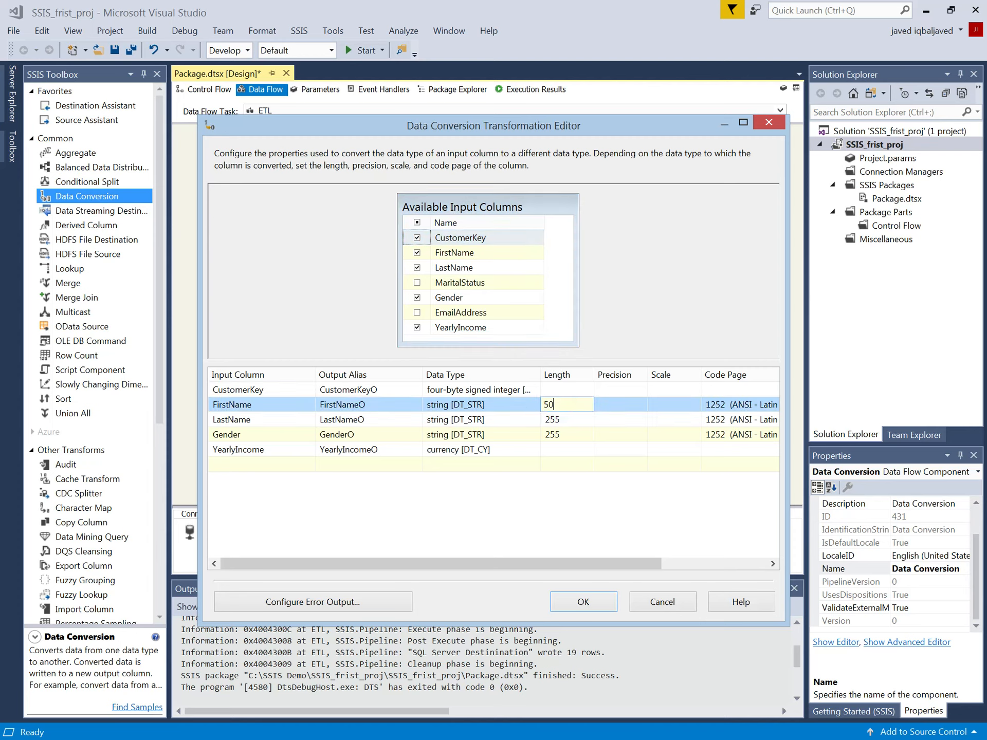
{"action": "key", "text": "Return"}
{"action": "type", "text": "50"}
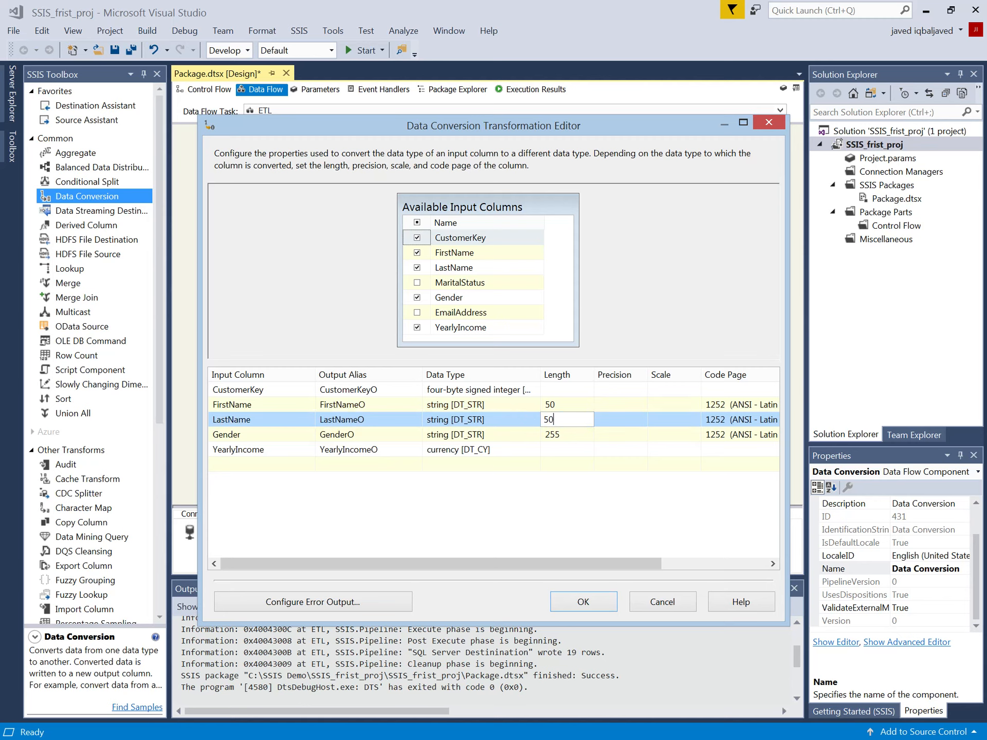
{"action": "key", "text": "Return"}
{"action": "type", "text": "1"}
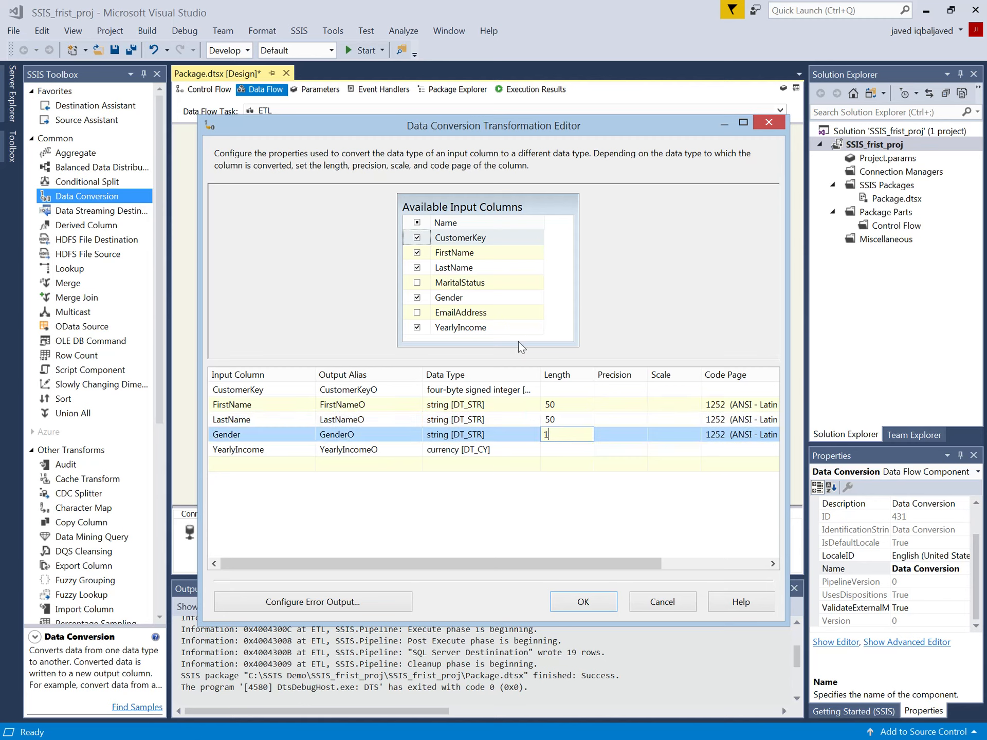
{"action": "left_click", "coordinate": [566, 403]}
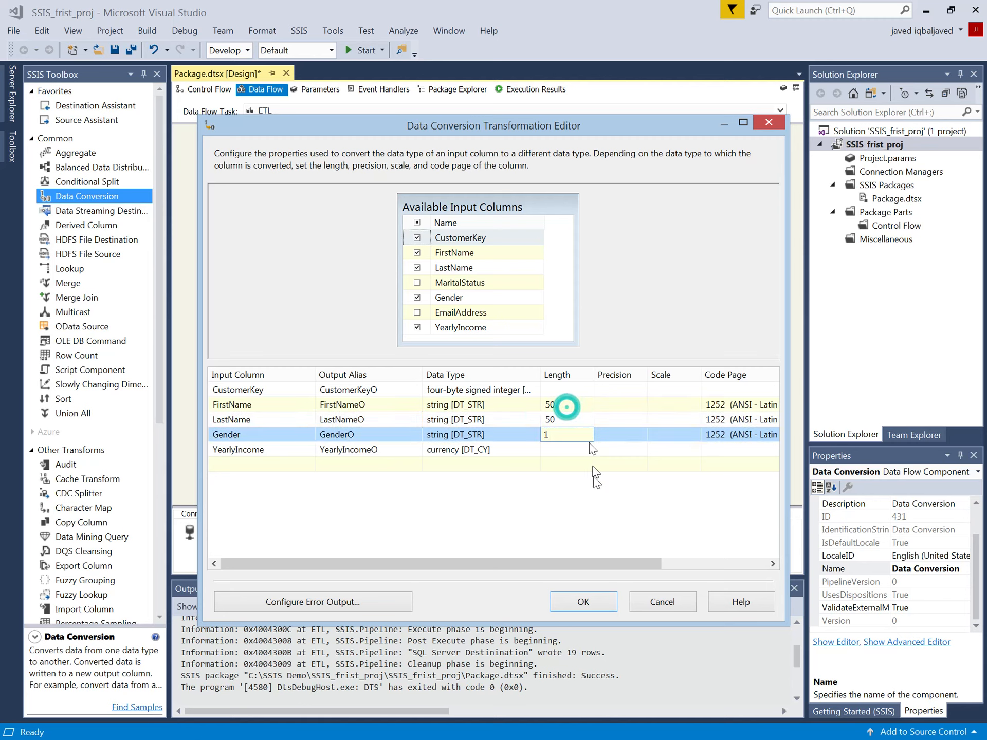
{"action": "left_click", "coordinate": [581, 602]}
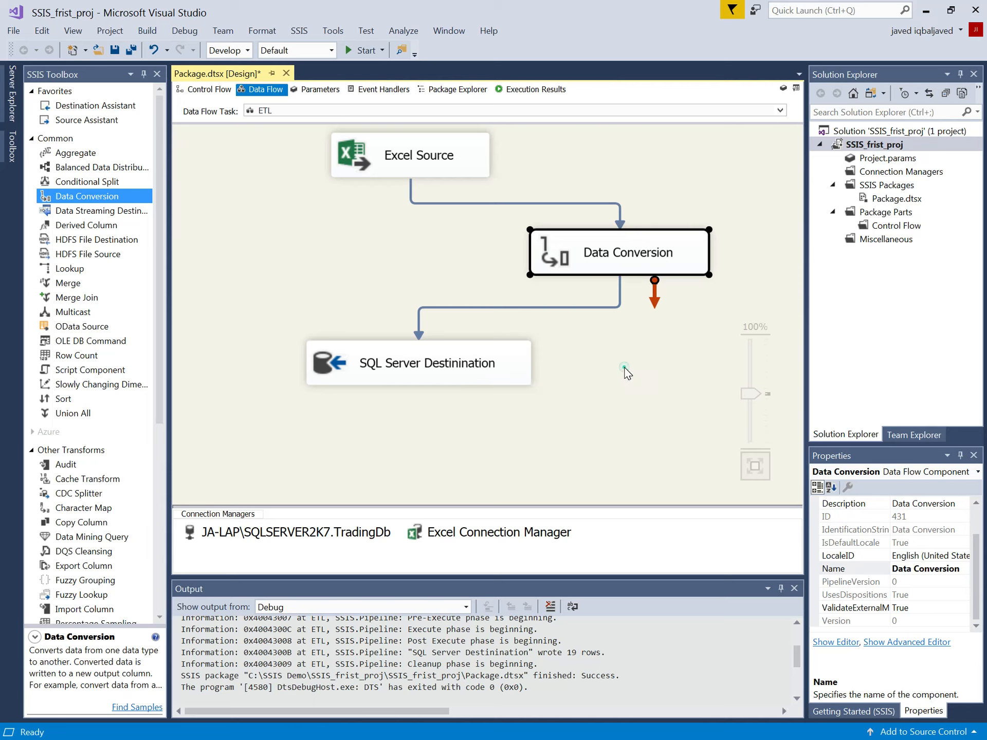
{"action": "left_click", "coordinate": [459, 267]}
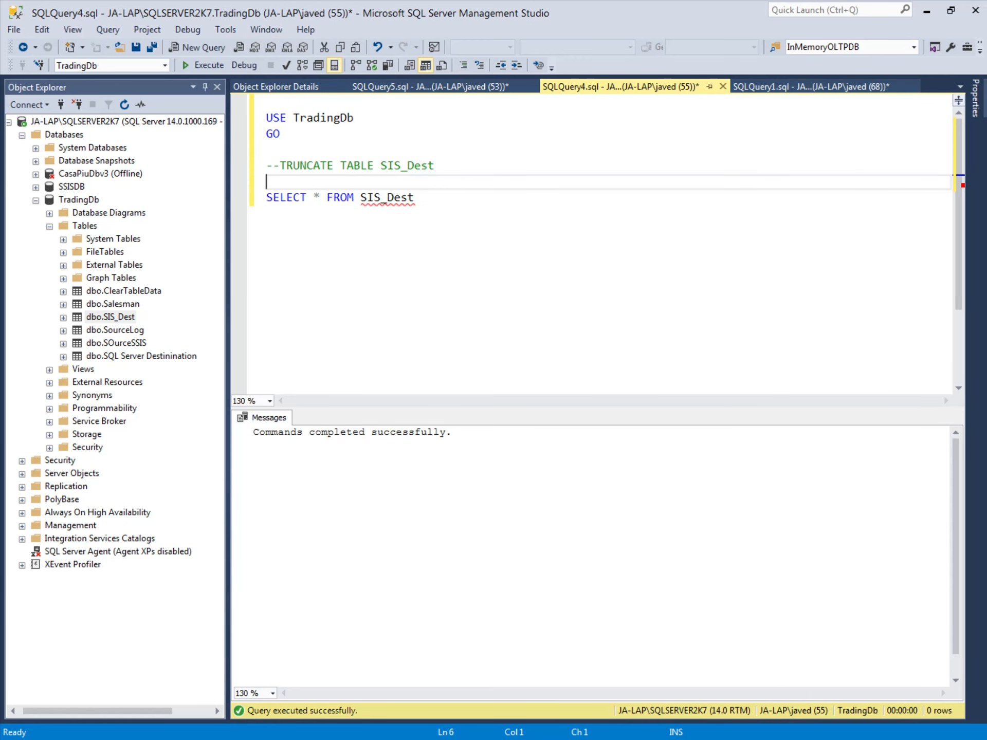
Step: Switch to SQL Server Management Studio, query all rows of SIS_Dest and execute the commented-out TRUNCATE TABLE SIS_Dest statement
{"action": "left_click_drag", "start_coordinate": [421, 198], "coordinate": [266, 198]}
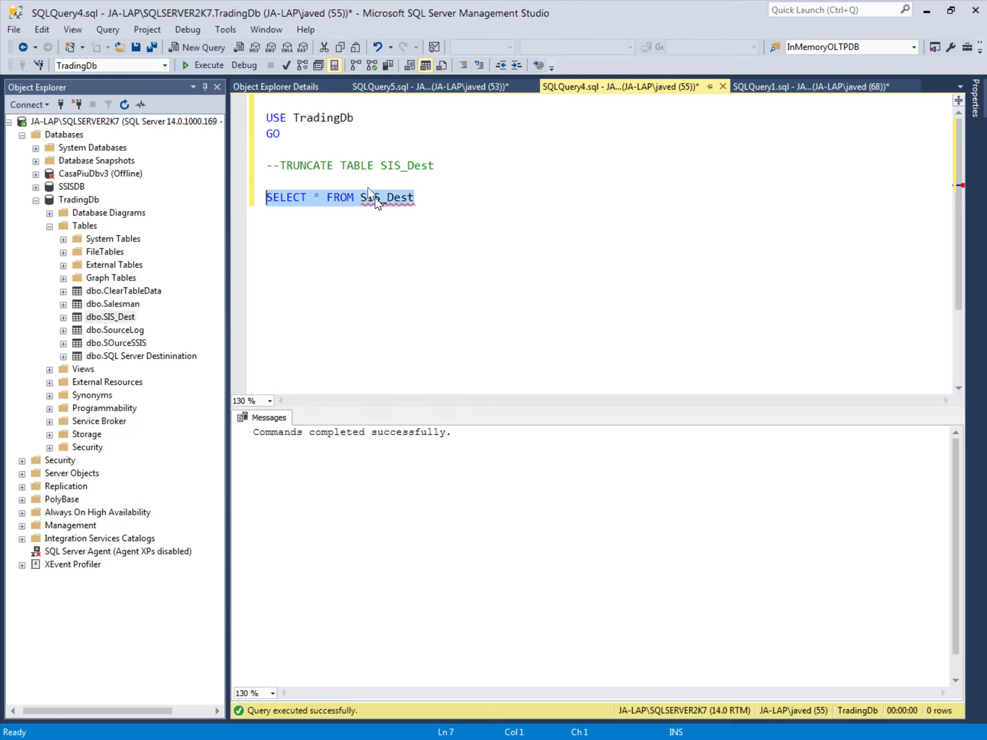
{"action": "left_click", "coordinate": [212, 65]}
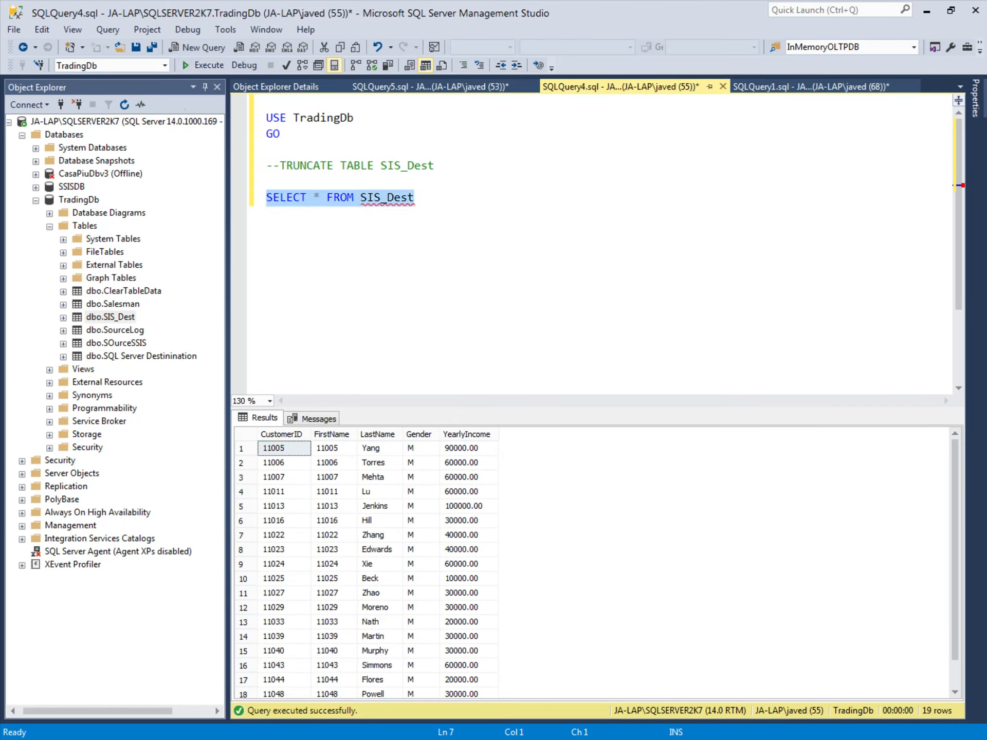
{"action": "left_click_drag", "start_coordinate": [280, 165], "coordinate": [435, 165]}
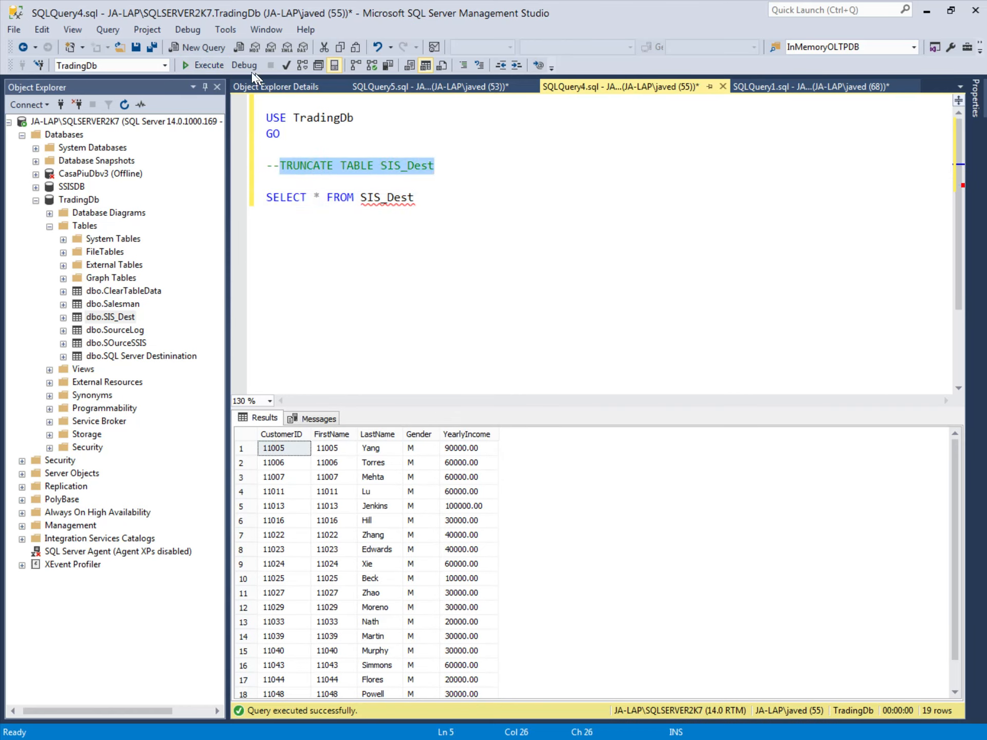
{"action": "left_click", "coordinate": [211, 65]}
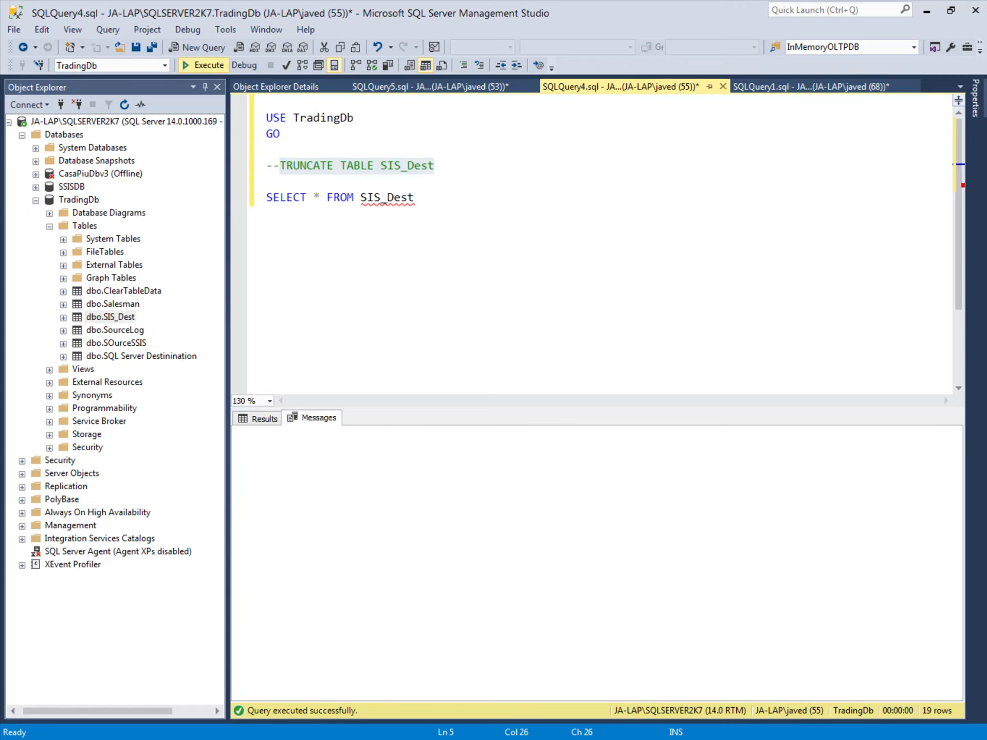
Step: Run SELECT * FROM SIS_Dest again to check the table's contents after truncation
{"action": "left_click_drag", "start_coordinate": [416, 198], "coordinate": [265, 198]}
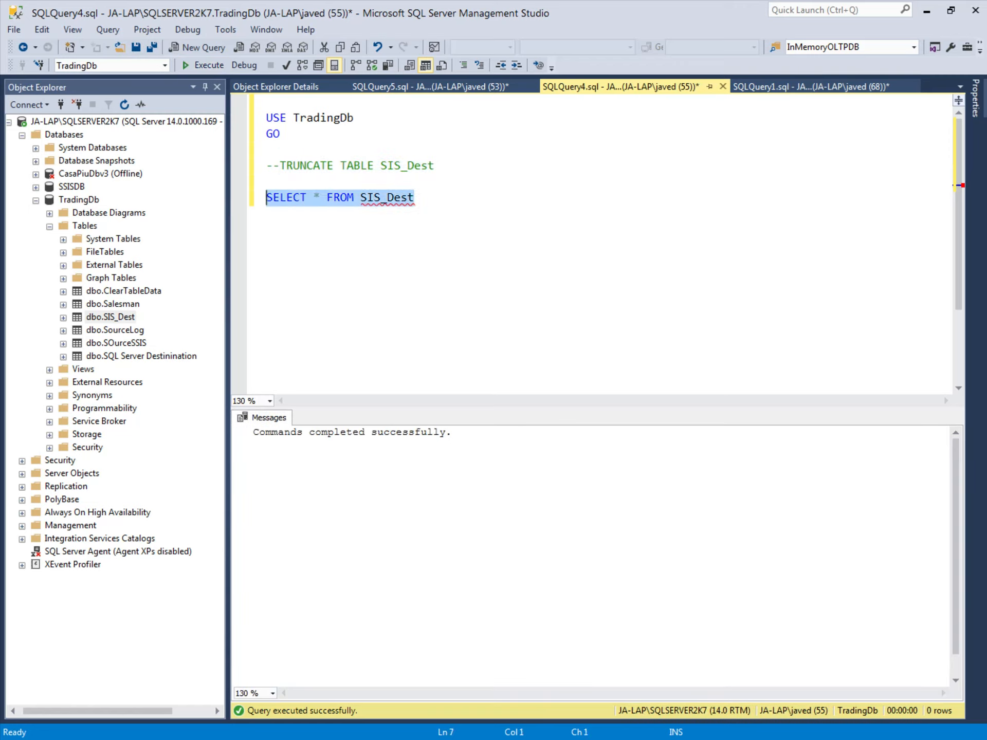
{"action": "left_click", "coordinate": [214, 65]}
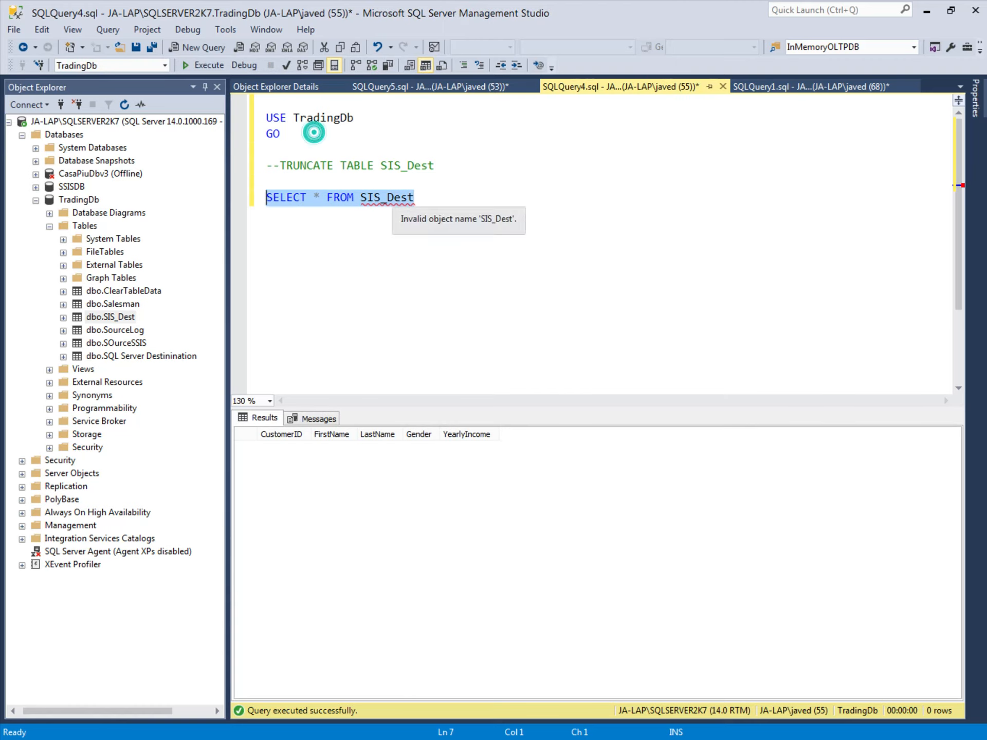
{"action": "key", "text": "End"}
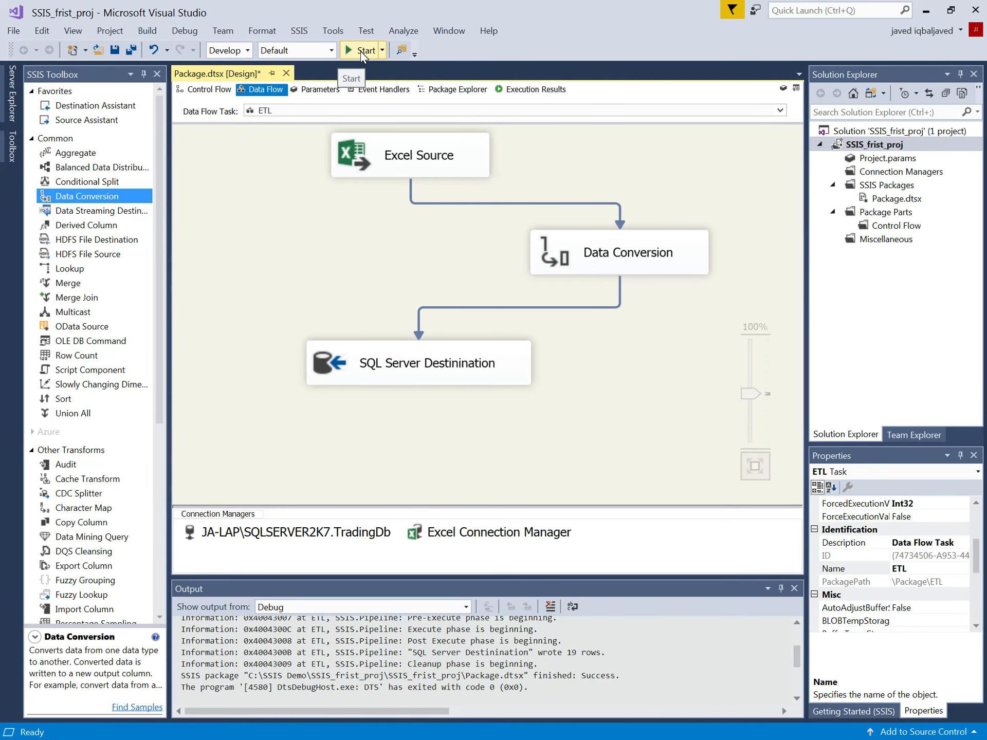
Step: Switch back to Visual Studio, run the SSIS package through the ETL data flow and stop debugging
{"action": "left_click", "coordinate": [361, 51]}
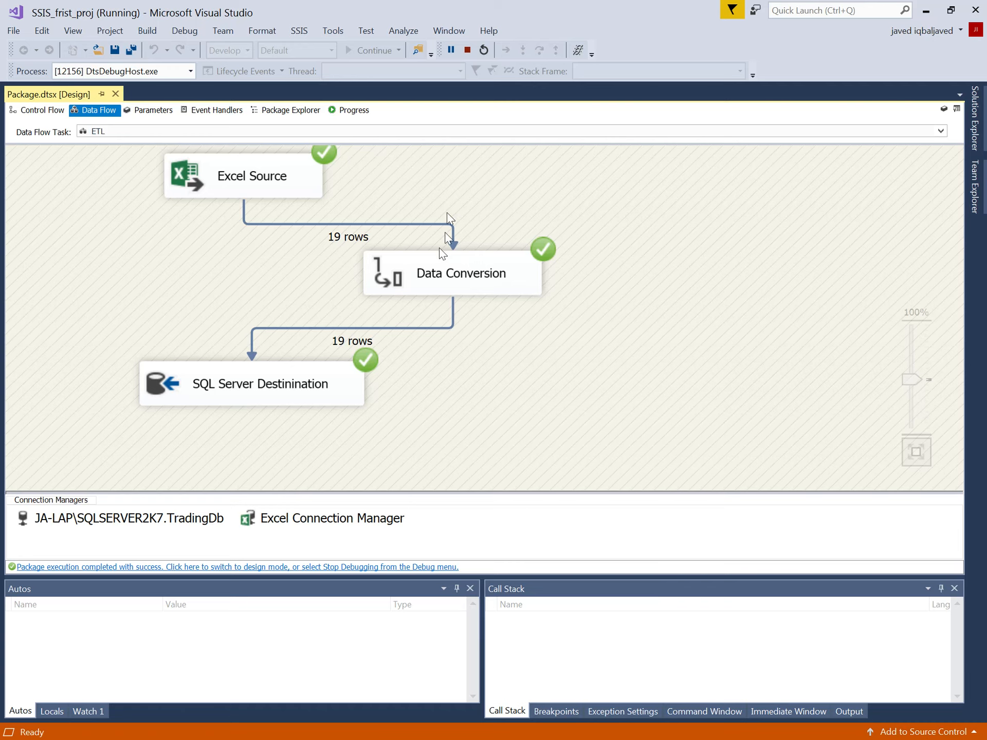
{"action": "left_click", "coordinate": [467, 51]}
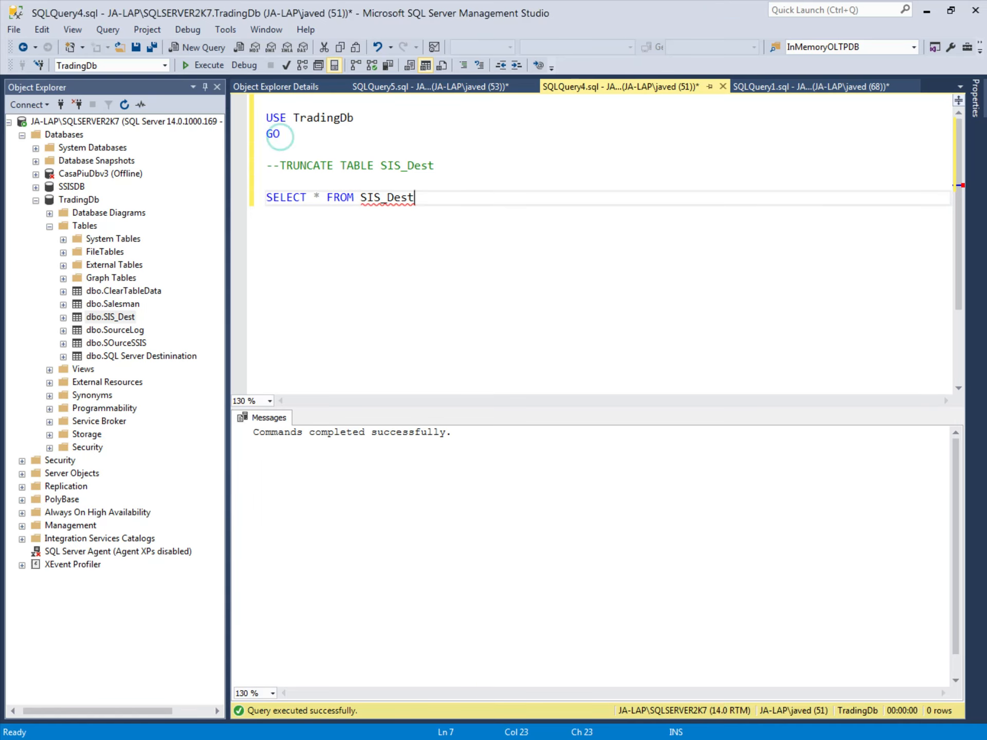
Step: In SQL Server Management Studio, query all rows of SIS_Dest and examine the execution messages and loaded customer records
{"action": "left_click_drag", "start_coordinate": [423, 198], "coordinate": [258, 197]}
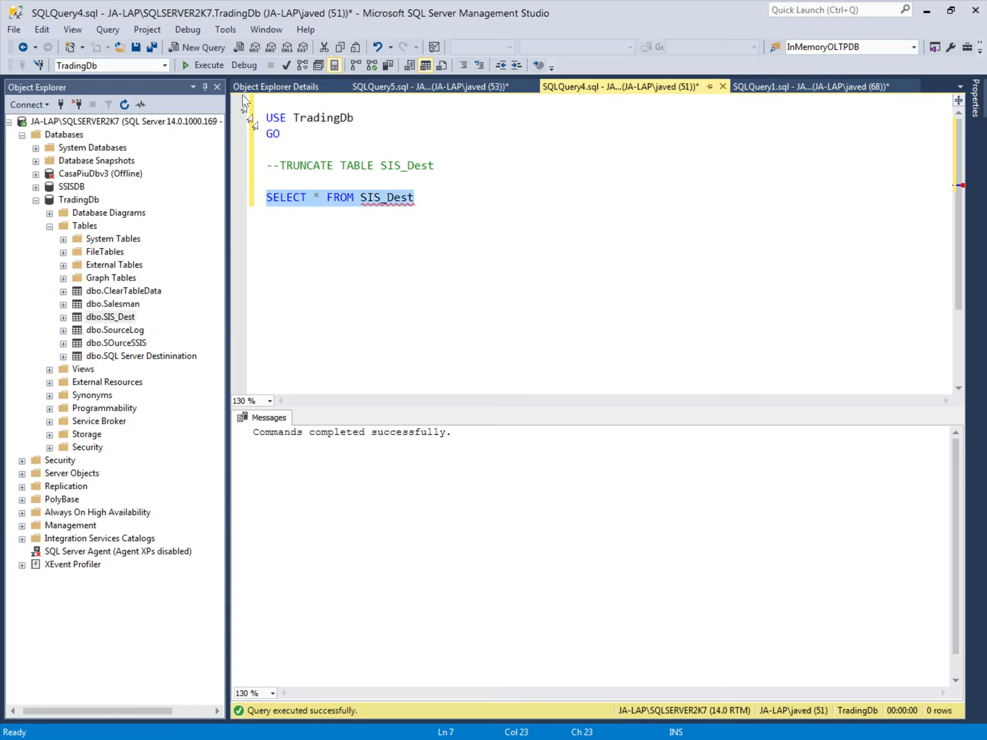
{"action": "left_click", "coordinate": [203, 66]}
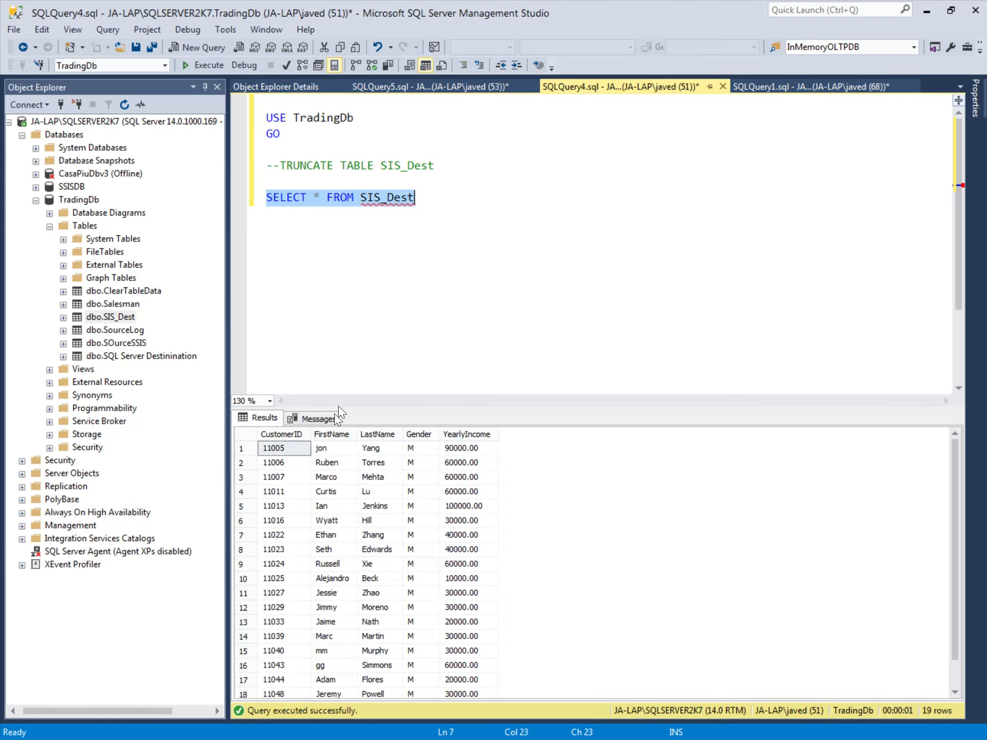
{"action": "left_click", "coordinate": [316, 418]}
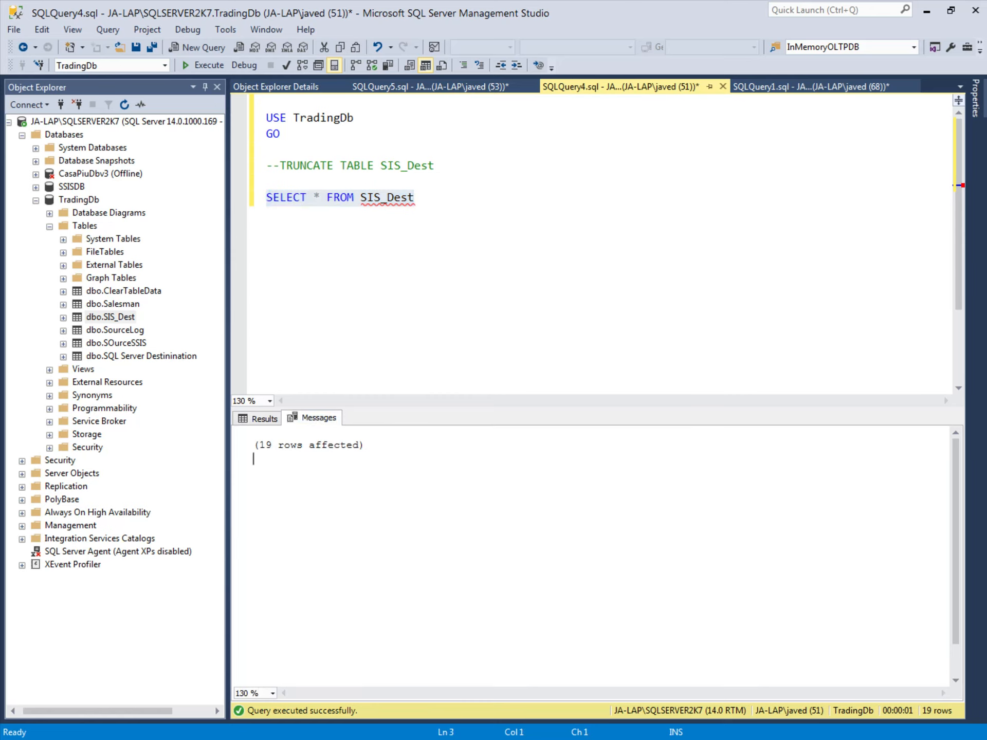
{"action": "left_click", "coordinate": [263, 423]}
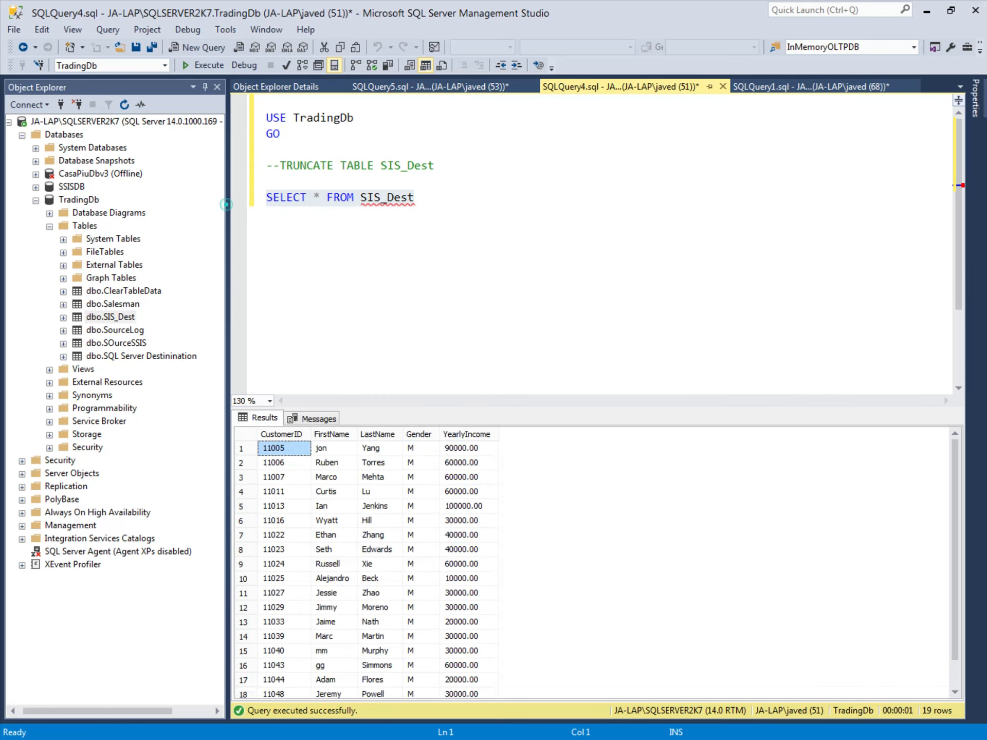
{"action": "left_click", "coordinate": [346, 197]}
{"action": "left_click", "coordinate": [379, 492]}
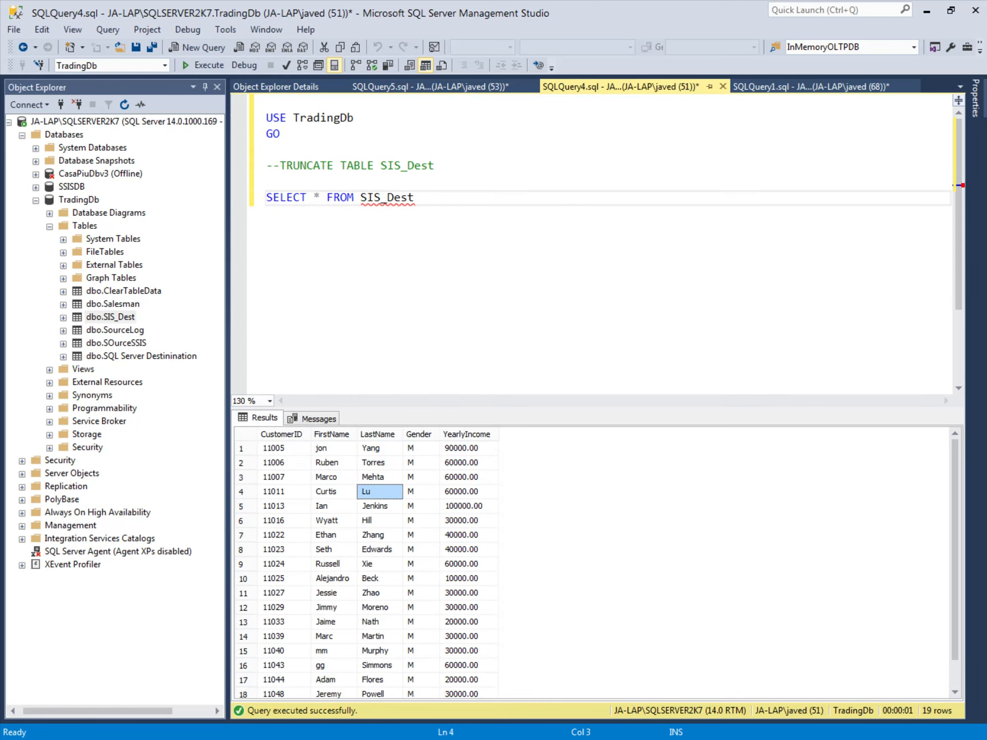